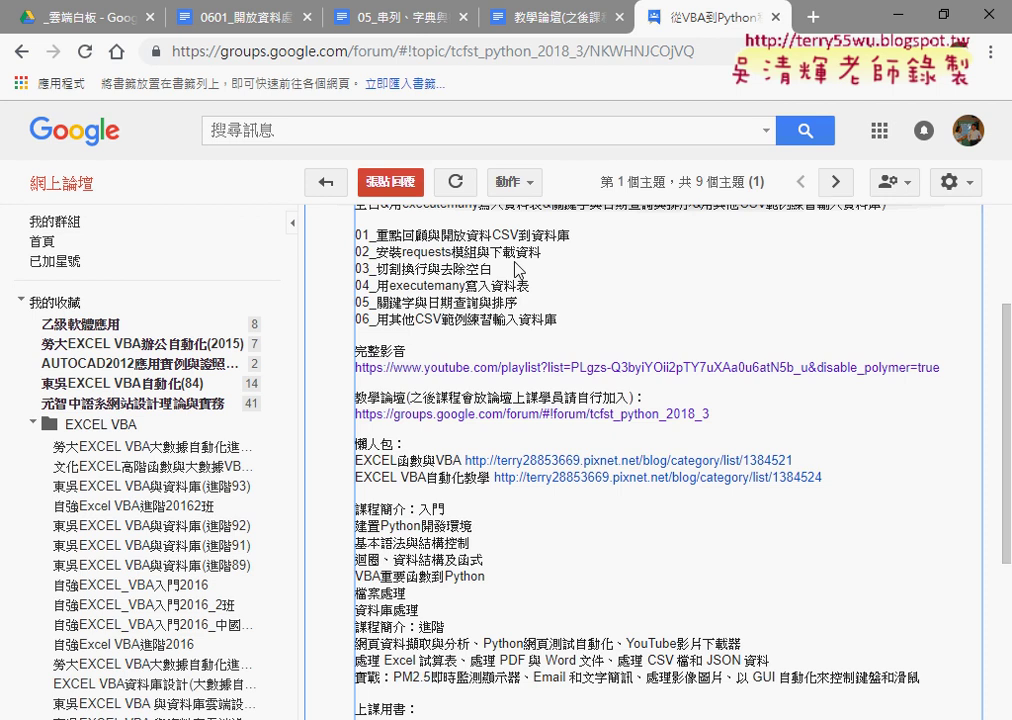
Review the Groups topic list, highlighting 'CSV到資料庫' in topic 01, then switch to the 05_串列 notes.
scroll(465, 300, up, 1)
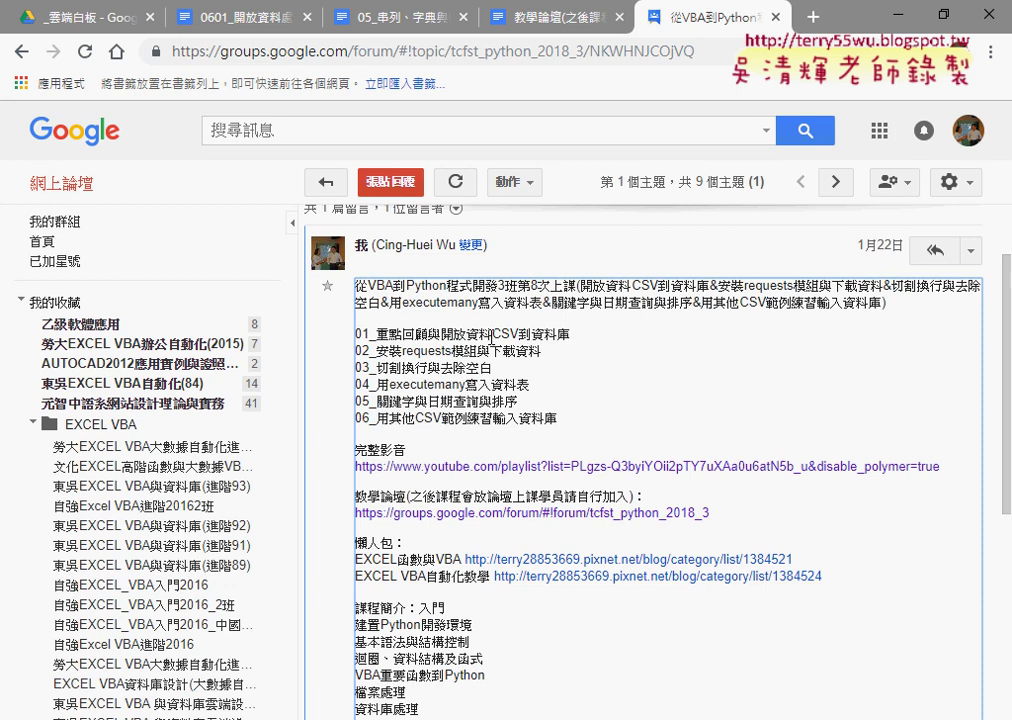
mouse_move(492, 335)
mouse_down()
mouse_move(577, 345)
mouse_move(570, 335)
mouse_up()
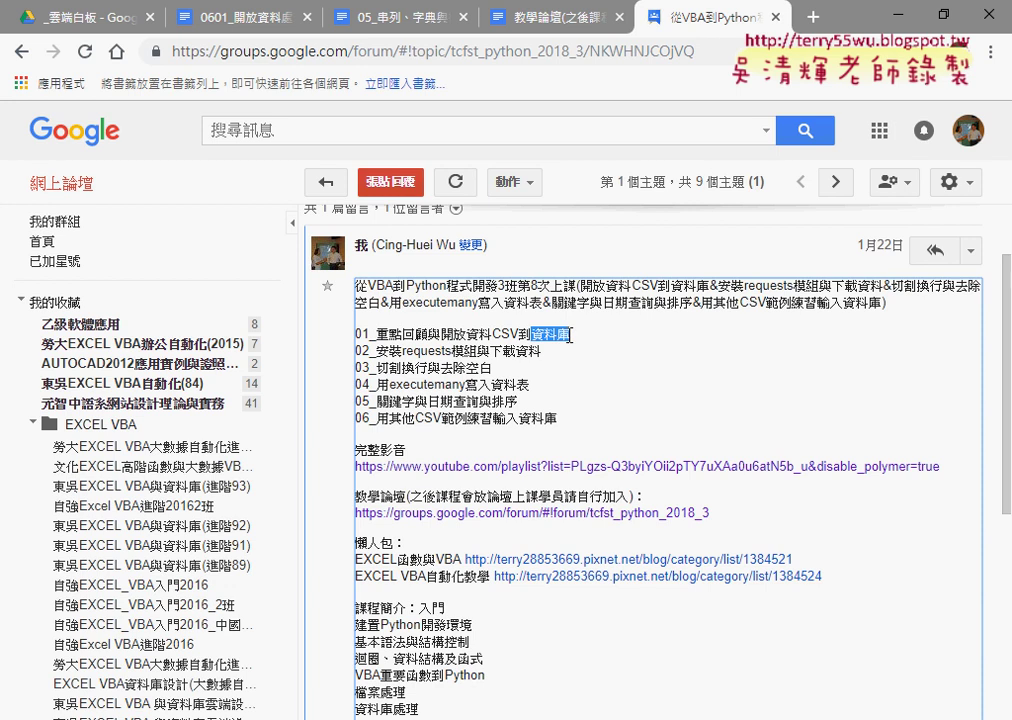
click(570, 335)
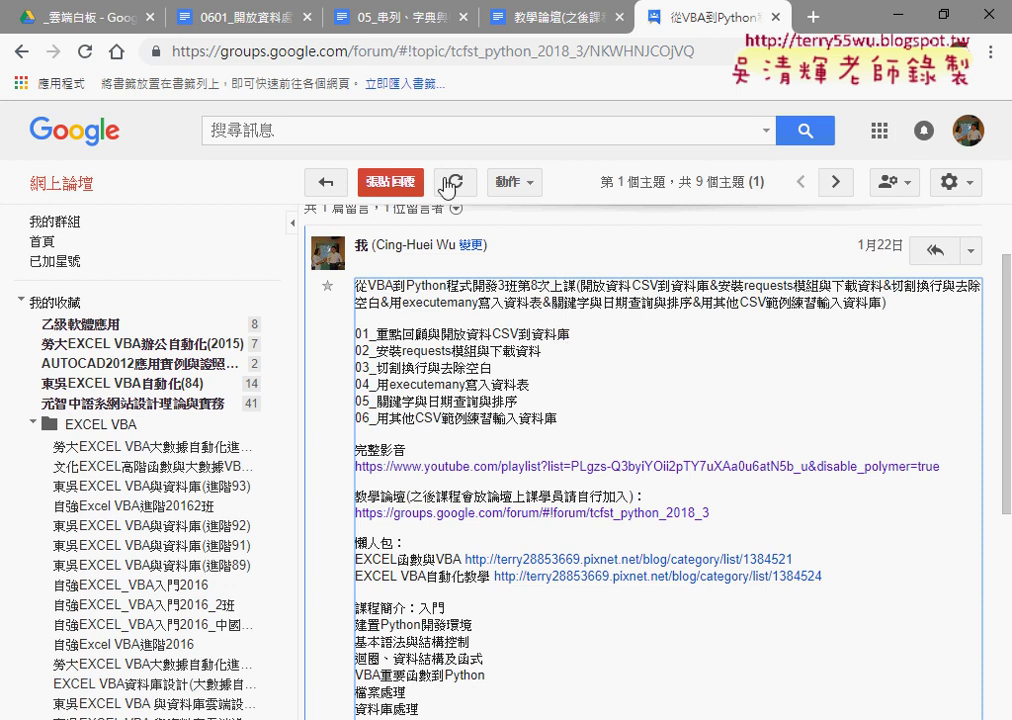
click(395, 17)
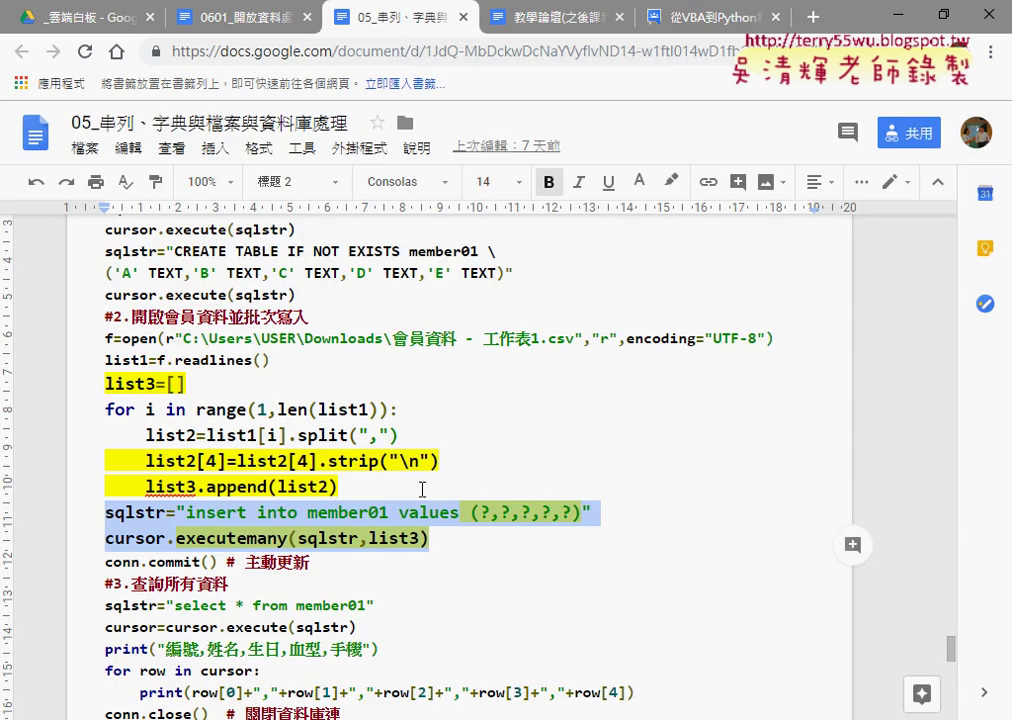
Review the insert code, highlighting its placeholder values and the word executemany.
click(415, 400)
scroll(415, 400, down, 2)
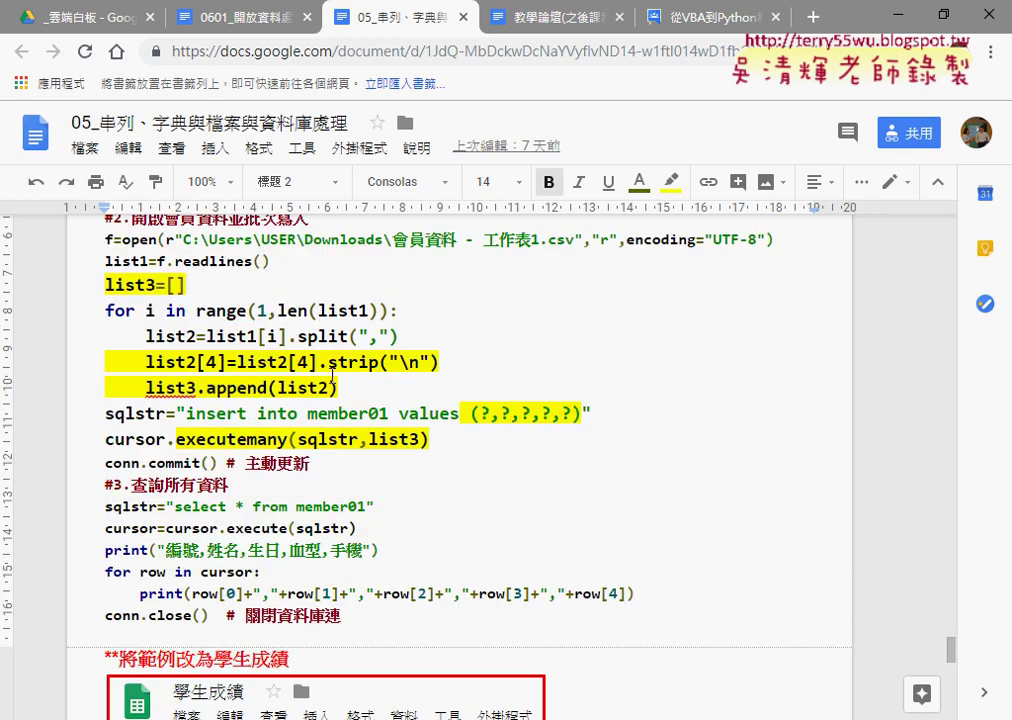
mouse_move(591, 413)
mouse_down()
mouse_move(366, 425)
mouse_move(100, 412)
mouse_up()
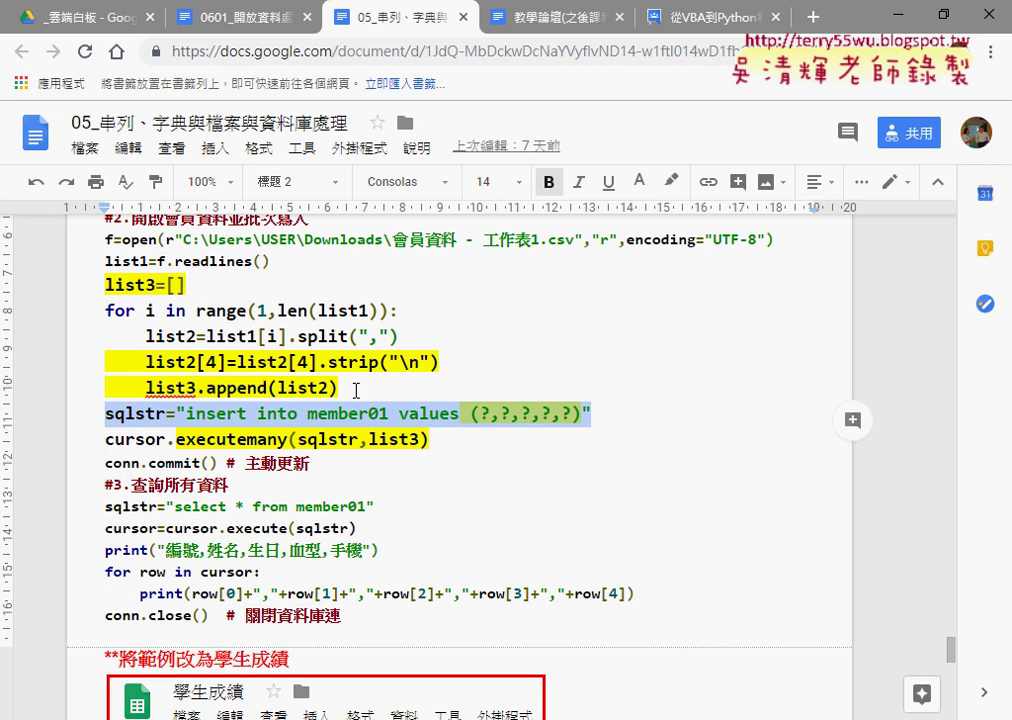
scroll(393, 405, up, 1)
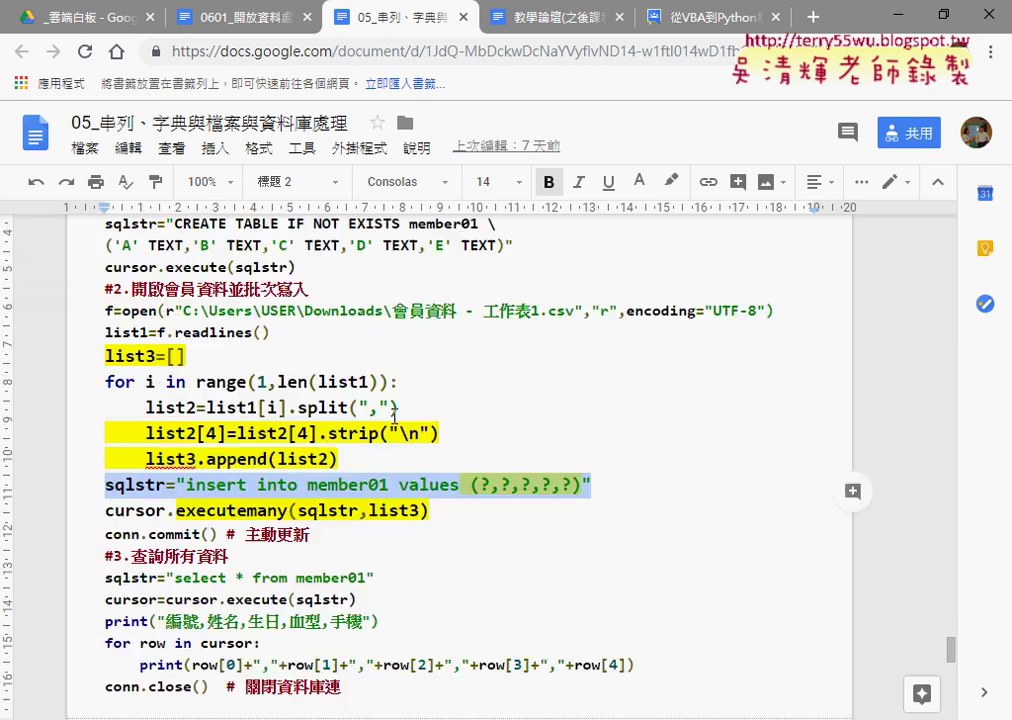
scroll(395, 413, up, 2)
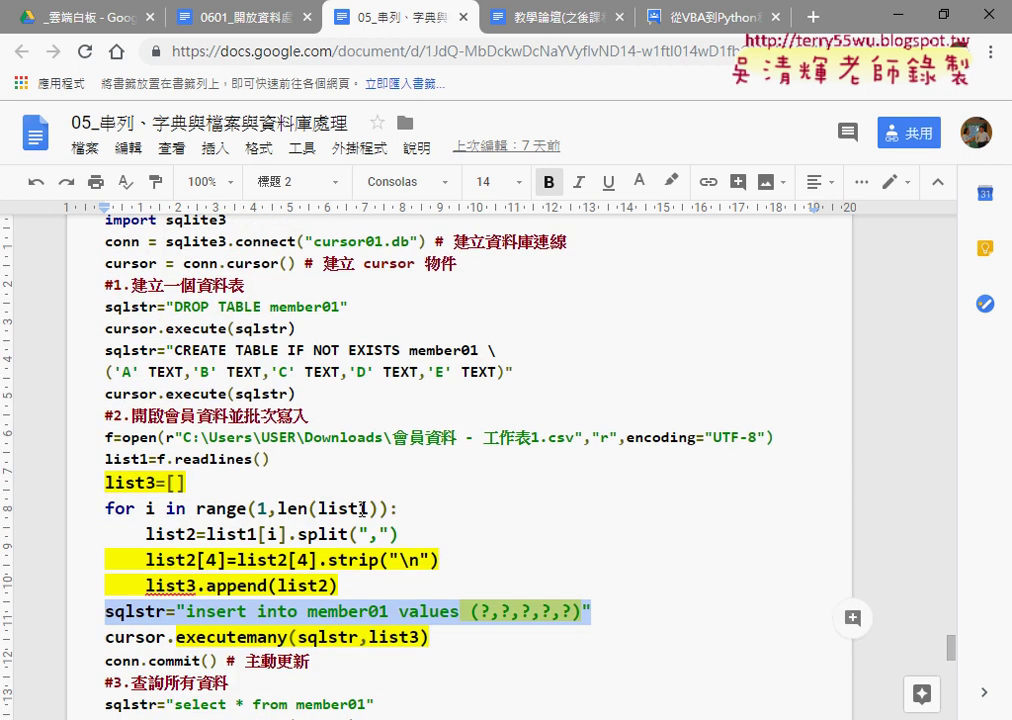
double_click(283, 637)
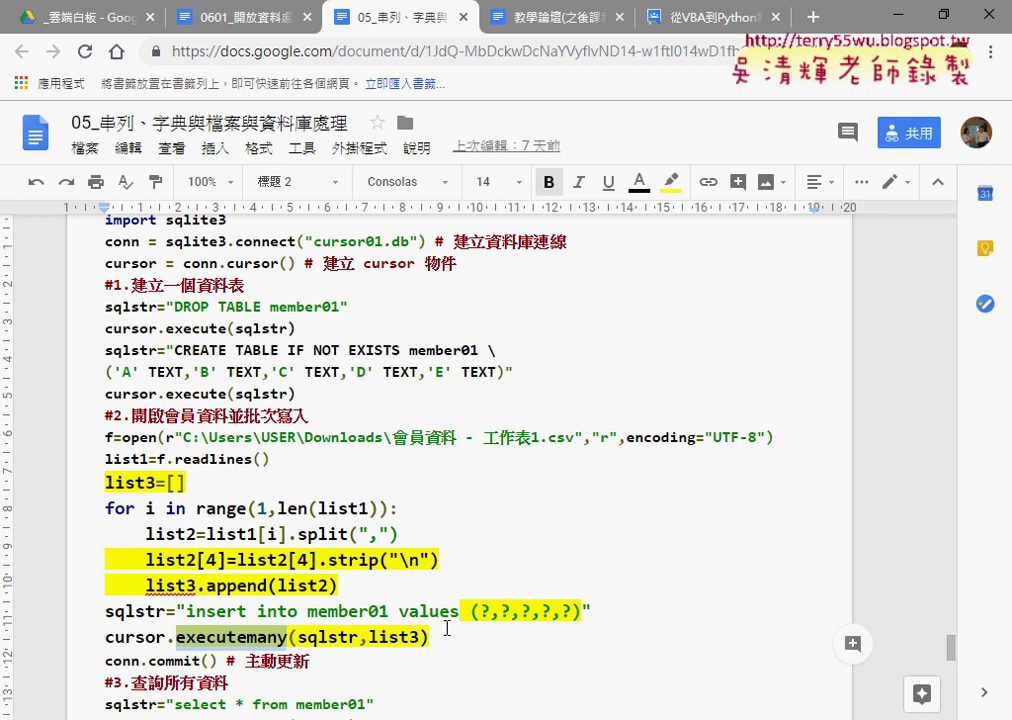
Scroll to the 連結 line and show the sqlite3 documentation link's preview.
scroll(468, 594, down, 2)
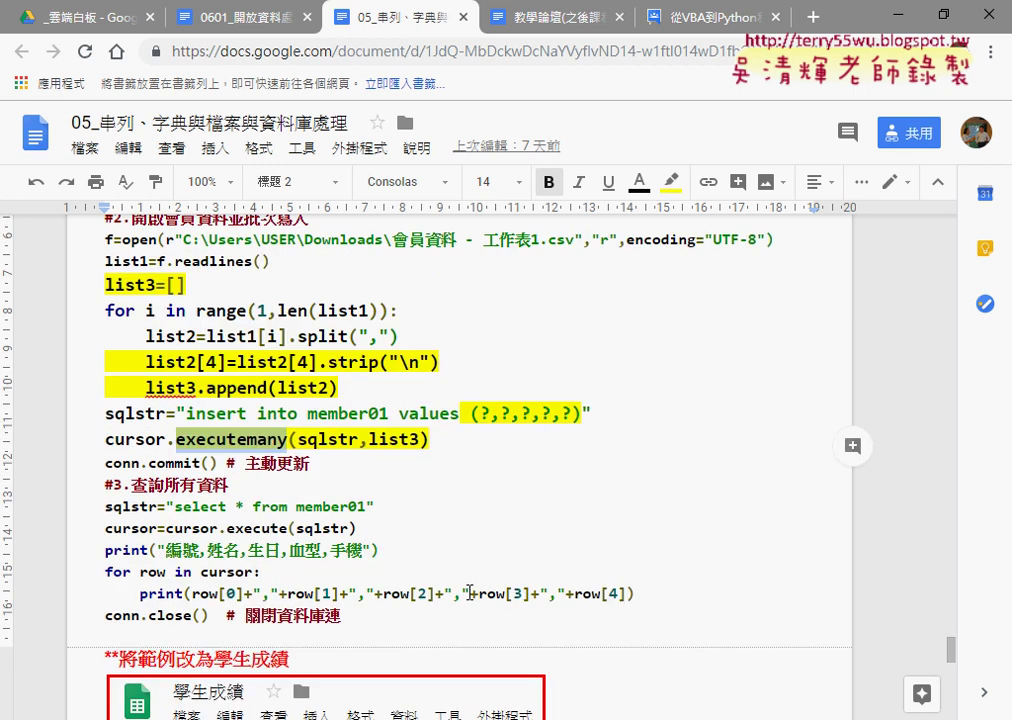
scroll(468, 594, up, 2)
scroll(468, 594, up, 3)
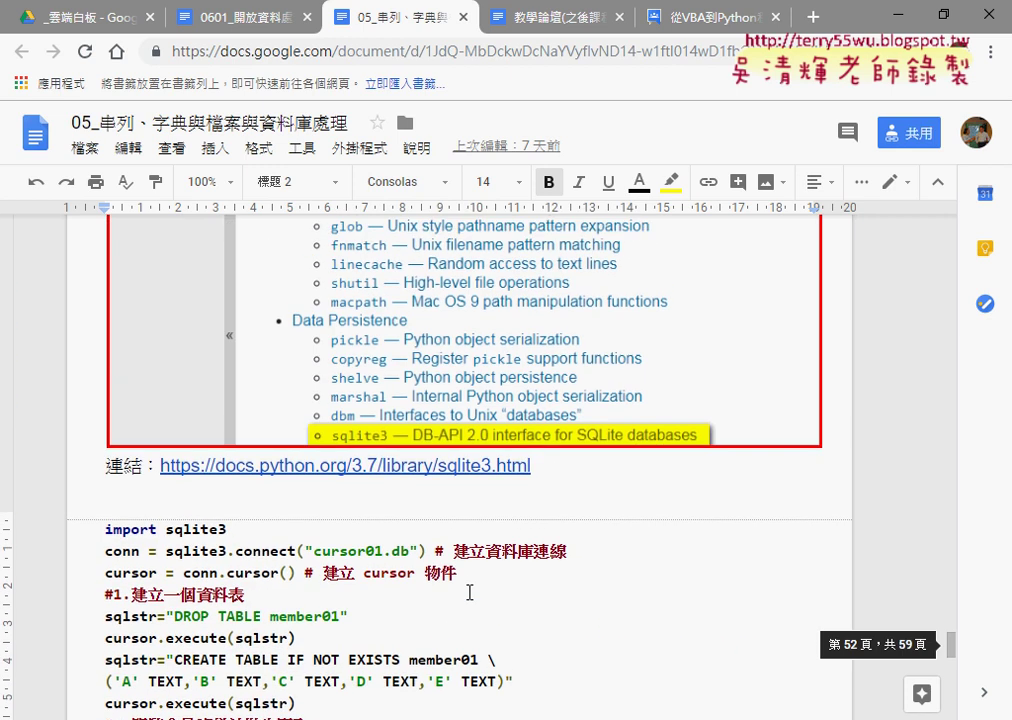
scroll(468, 594, up, 3)
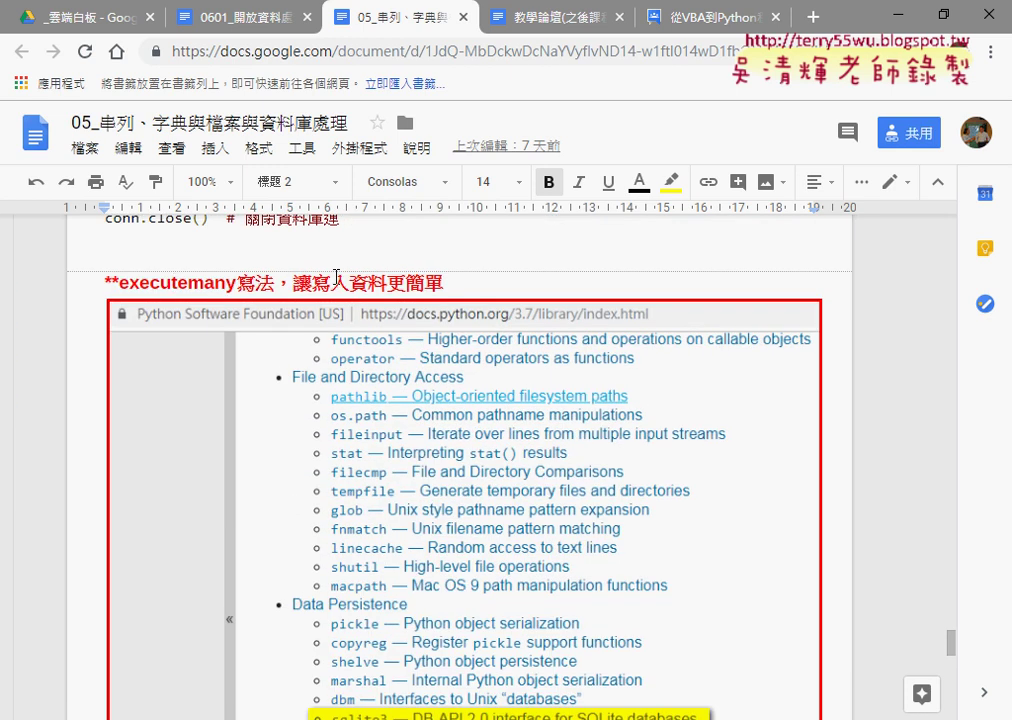
scroll(373, 327, down, 1)
scroll(373, 327, down, 2)
scroll(373, 327, down, 1)
click(420, 453)
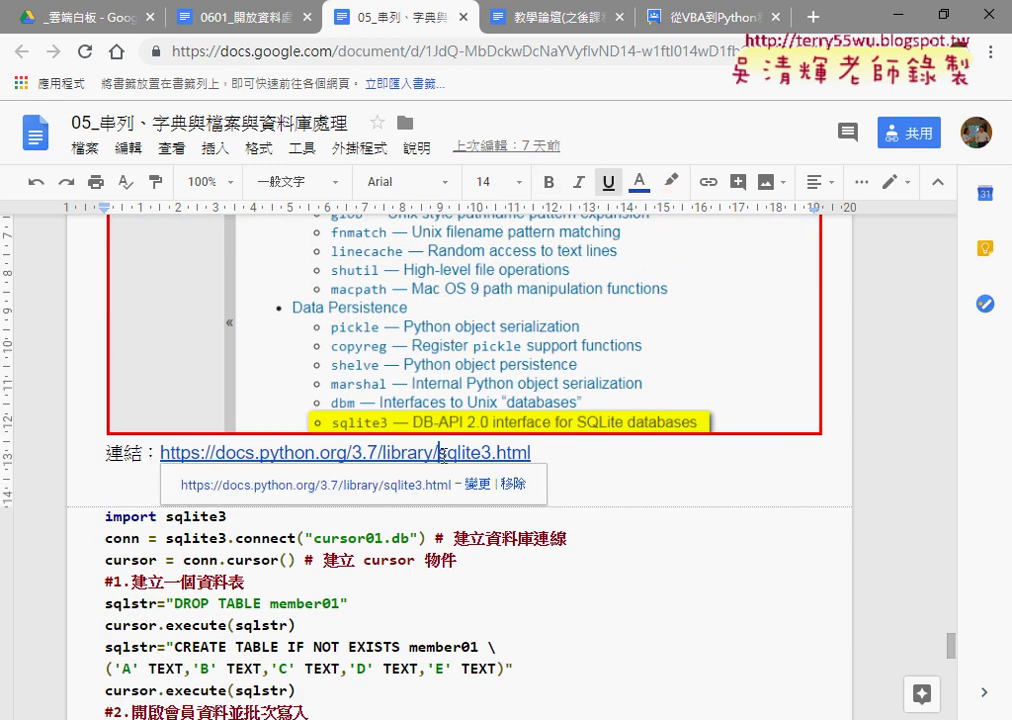
Open the sqlite3 documentation page and scroll down to its executemany purchases example.
click(410, 486)
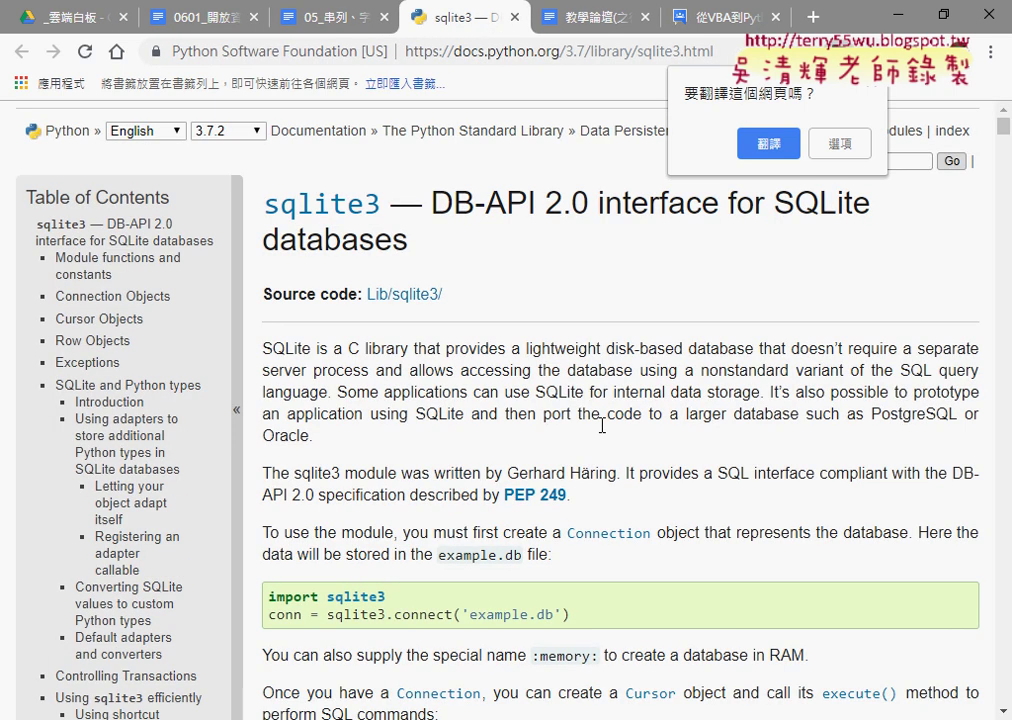
scroll(711, 378, down, 2)
scroll(334, 273, up, 2)
scroll(657, 352, down, 4)
scroll(657, 352, down, 1)
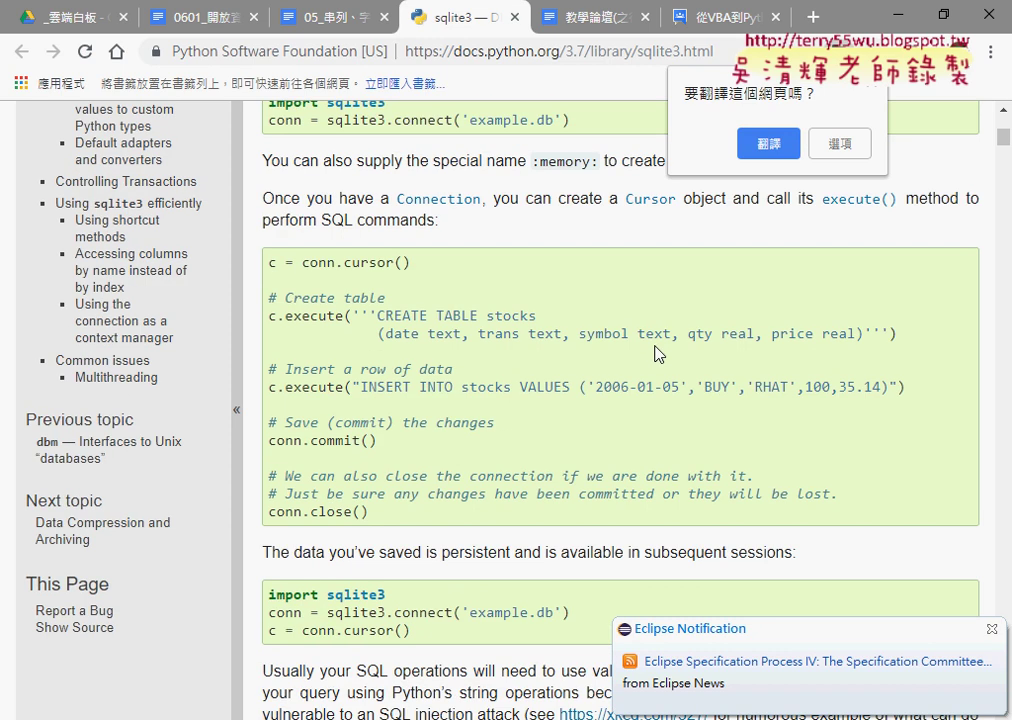
scroll(657, 352, down, 2)
scroll(657, 352, down, 1)
scroll(657, 352, down, 3)
scroll(657, 352, down, 1)
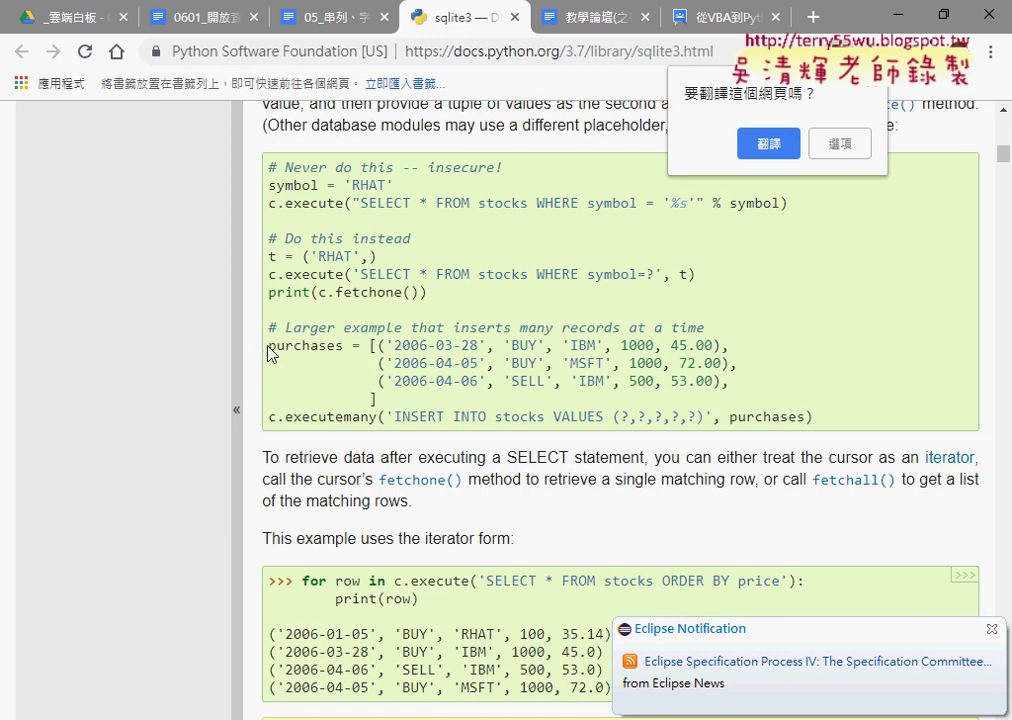
Highlight the purchases list and its first record, then return to the notes.
mouse_move(268, 346)
mouse_down()
mouse_move(355, 348)
mouse_move(378, 399)
mouse_up()
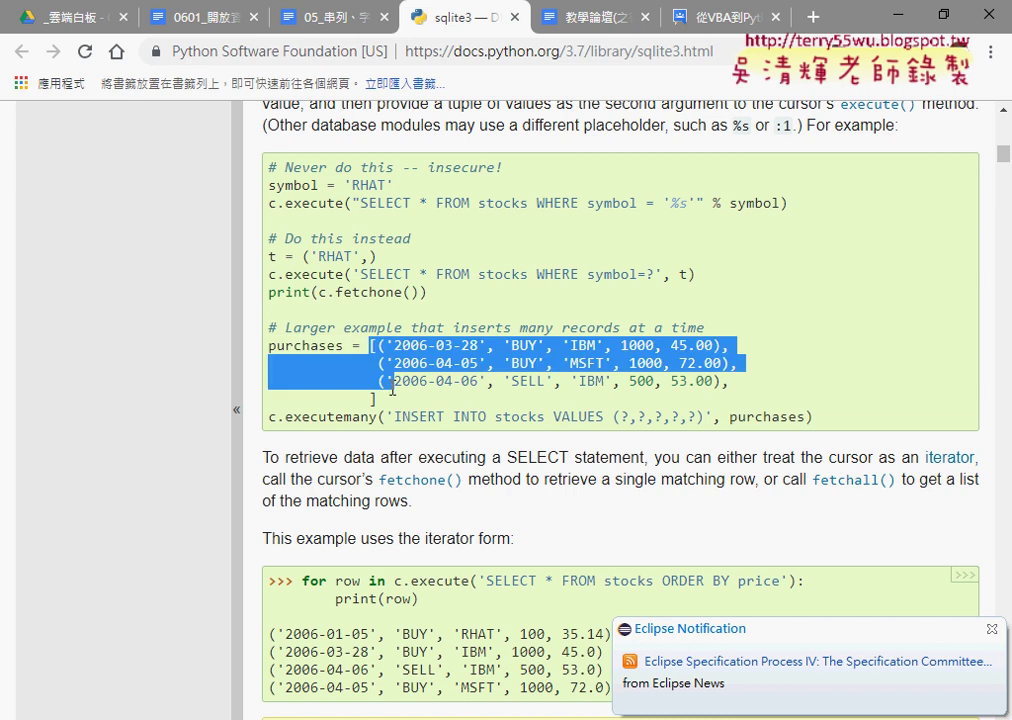
click(384, 357)
mouse_move(380, 346)
mouse_down()
mouse_move(735, 358)
mouse_move(726, 350)
mouse_up()
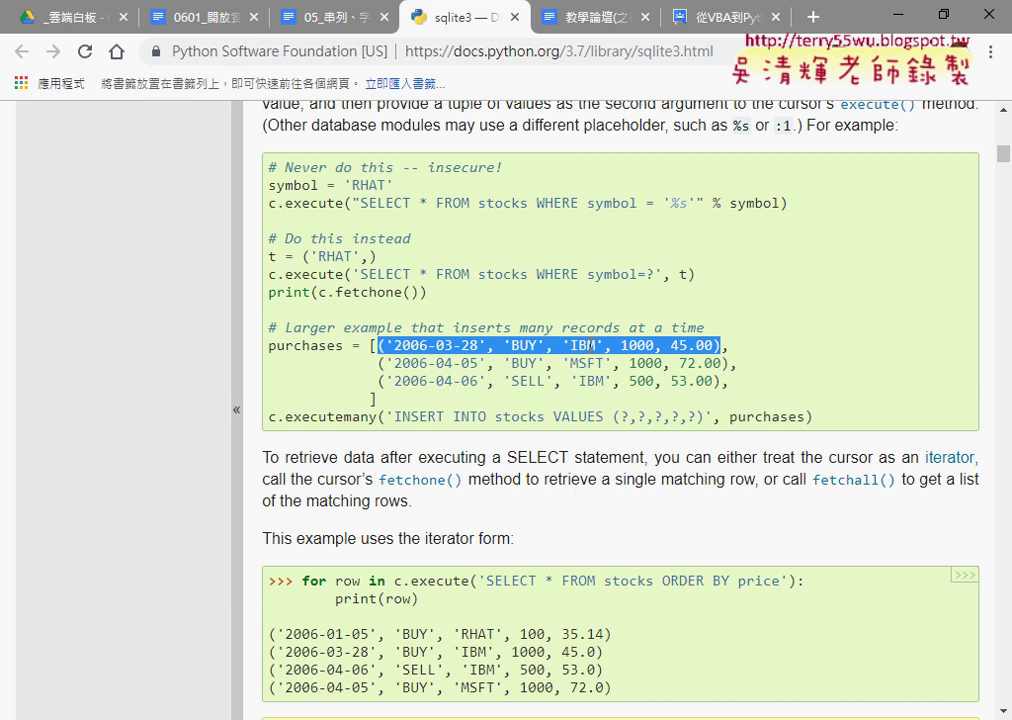
click(325, 27)
Highlight the sqlstr line in the notes and show the sqlite3 link's preview.
scroll(644, 408, down, 3)
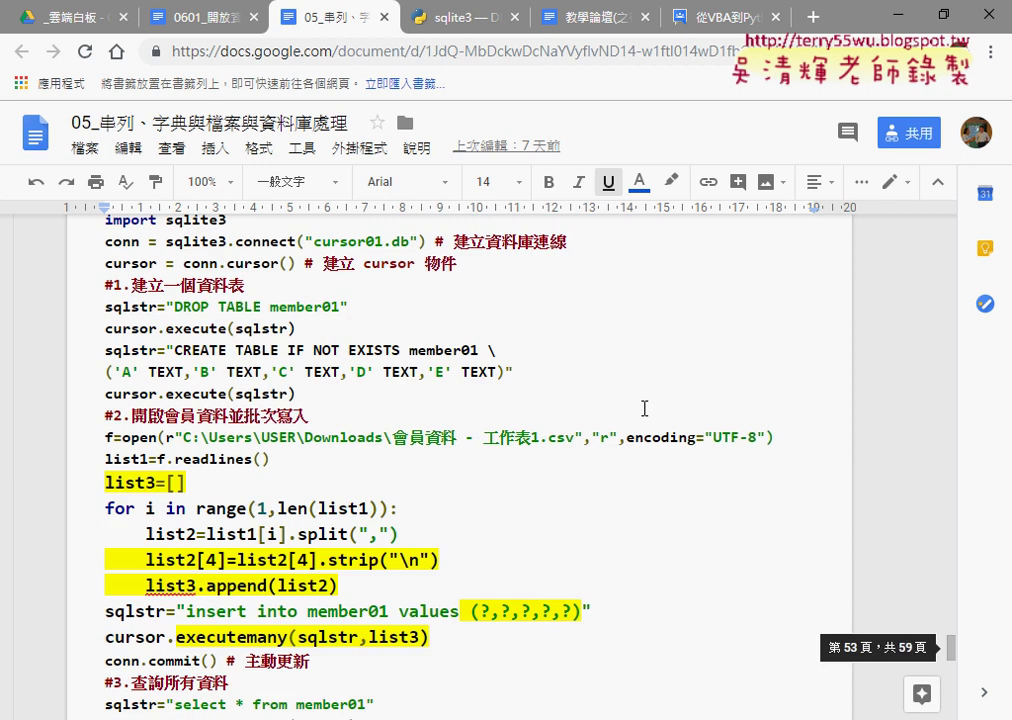
scroll(644, 408, down, 1)
scroll(644, 408, down, 2)
scroll(273, 490, down, 2)
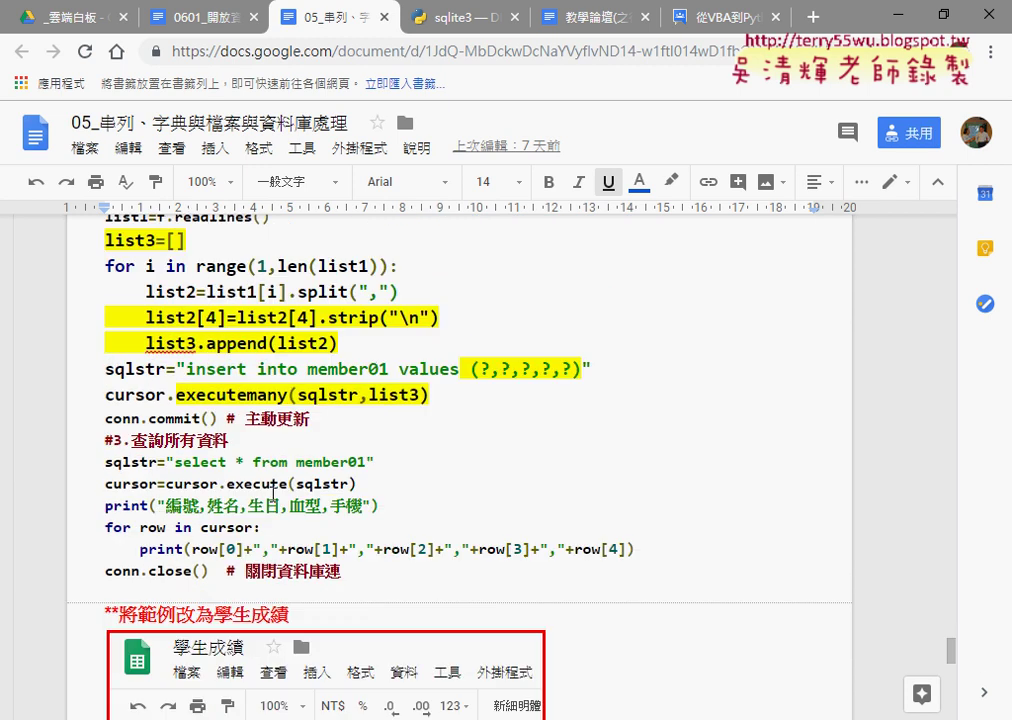
scroll(273, 490, down, 1)
drag(105, 314, 580, 314)
scroll(533, 319, up, 2)
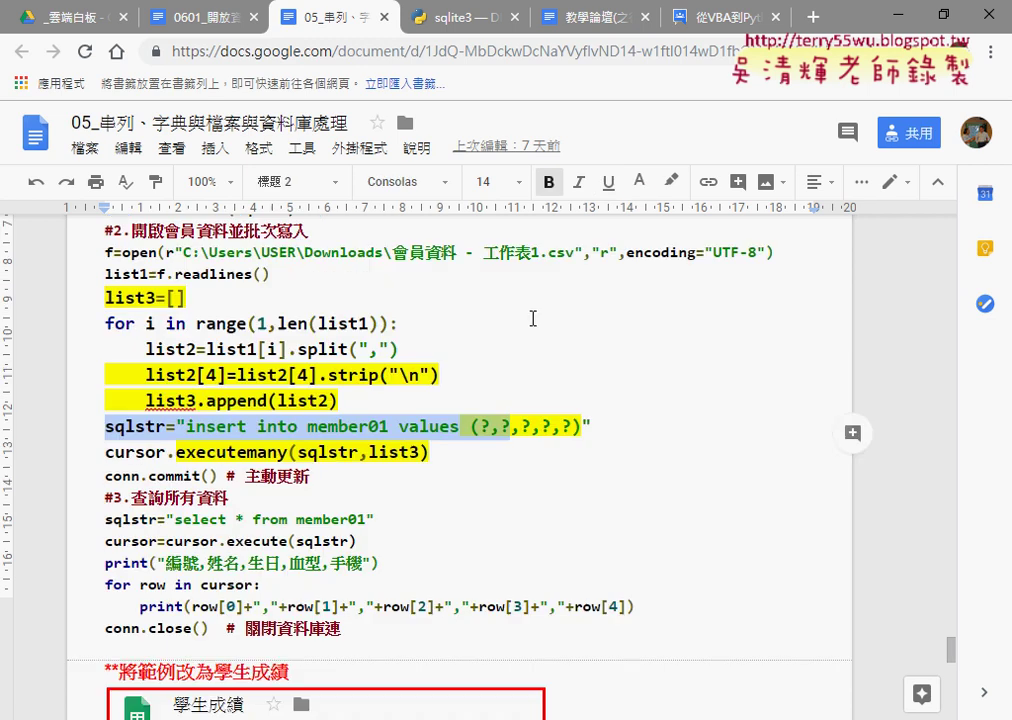
scroll(533, 319, up, 2)
scroll(453, 295, up, 4)
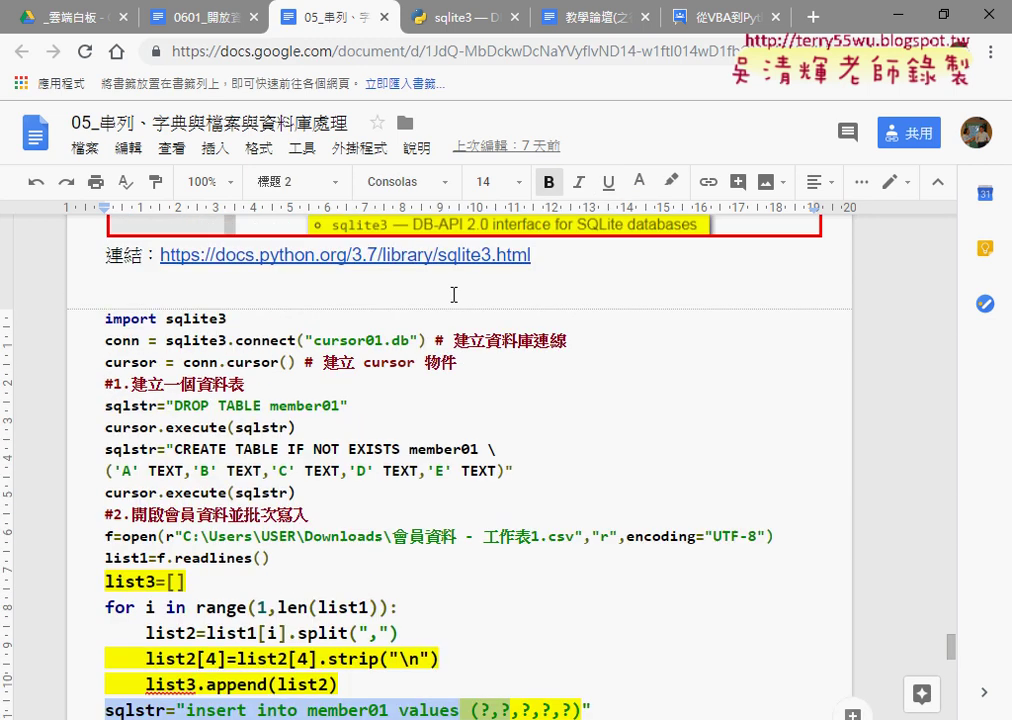
click(411, 258)
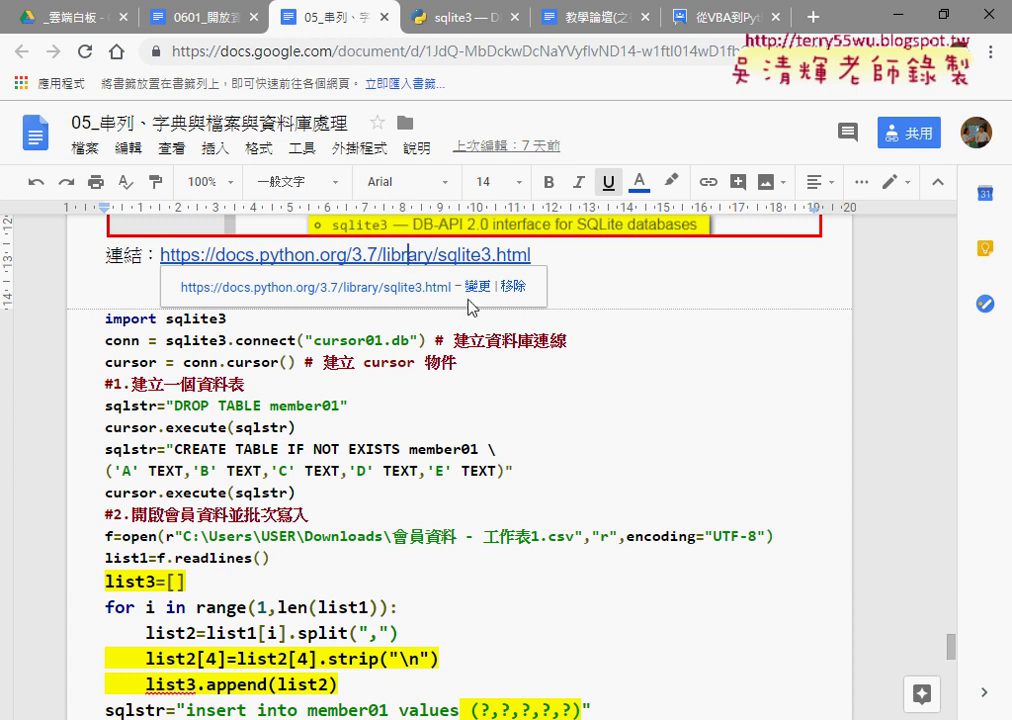
Highlight the ?,?,?,?,? placeholders in the insert statement, then go to the sqlite3 documentation.
scroll(404, 275, down, 1)
click(588, 400)
scroll(594, 399, down, 2)
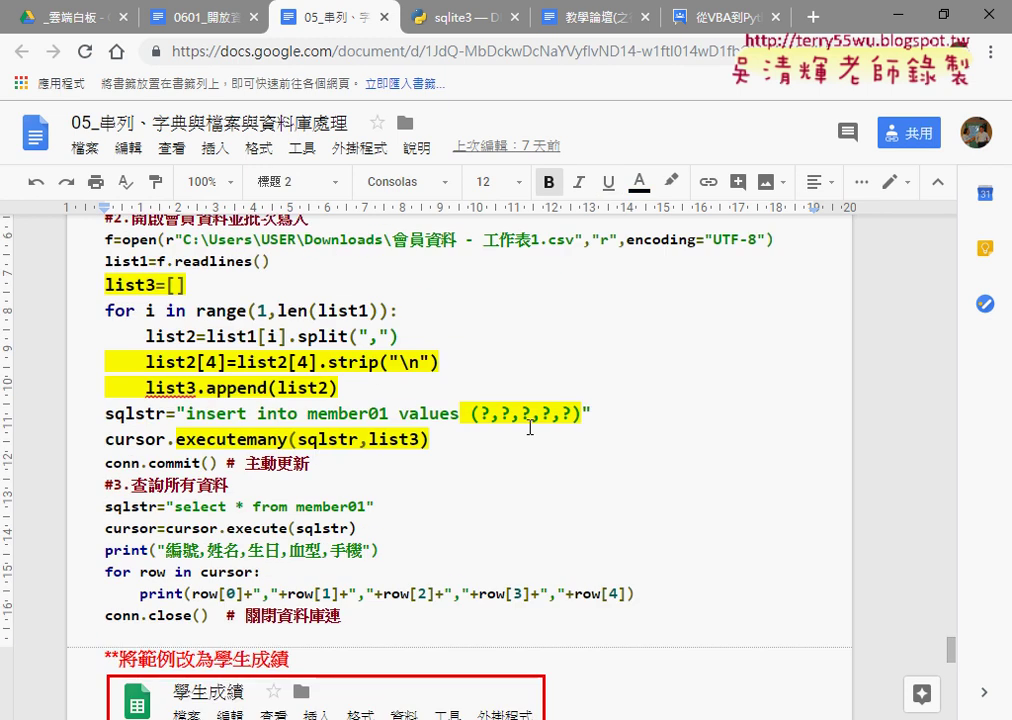
drag(472, 412, 579, 413)
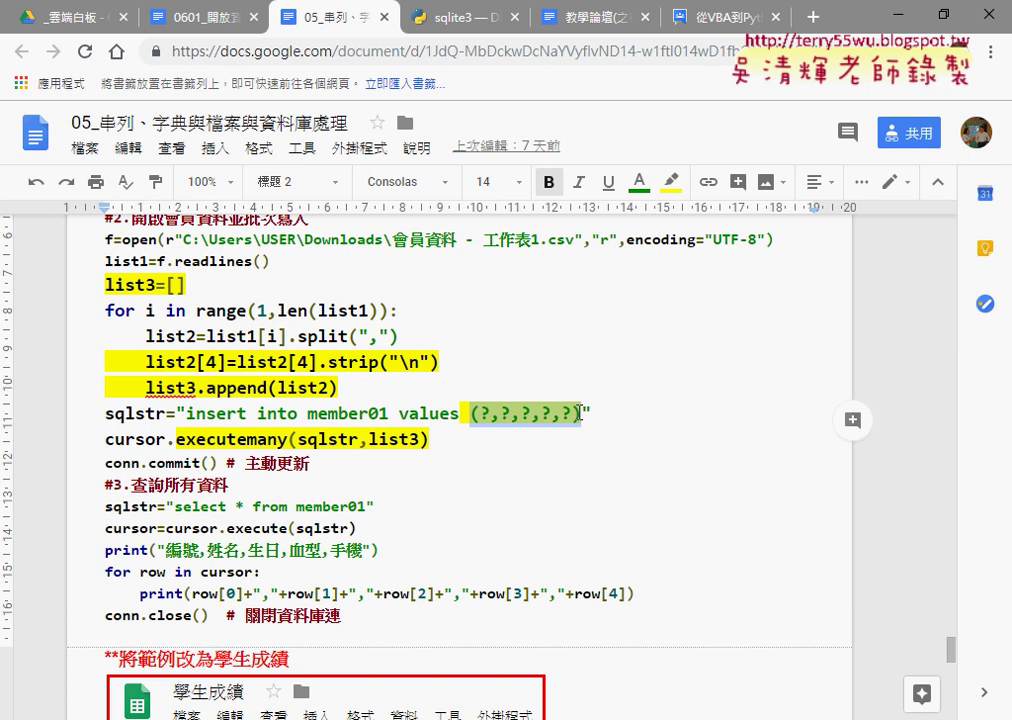
click(450, 17)
click(418, 345)
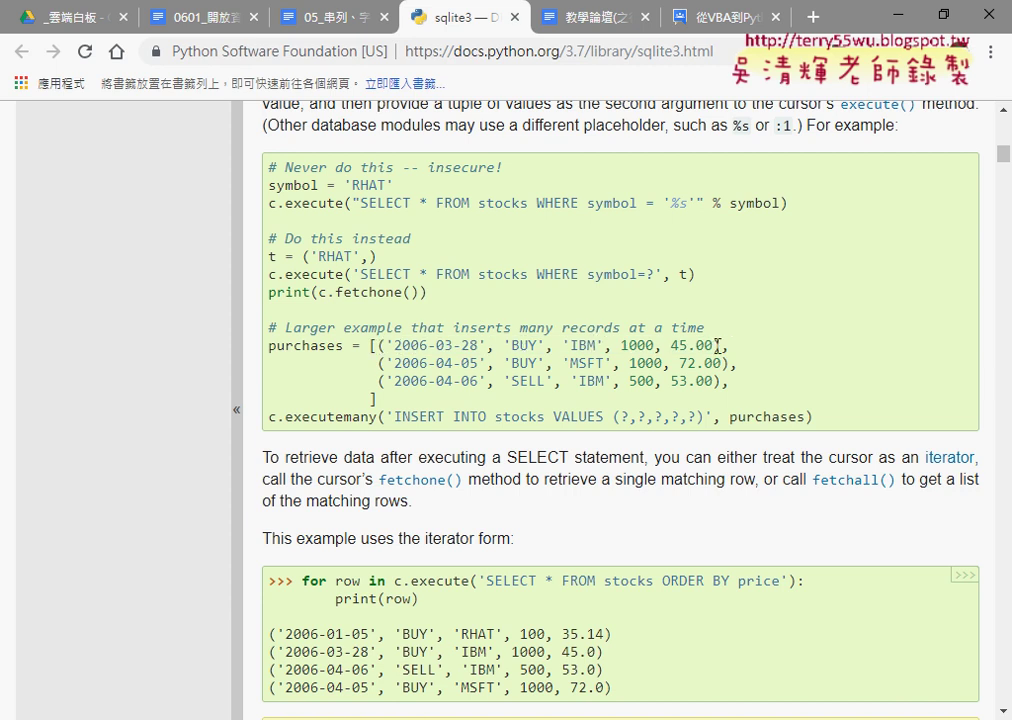
drag(715, 345, 674, 346)
Highlight sqlstr in the notes' executemany call, then return to the Google Groups post.
click(295, 17)
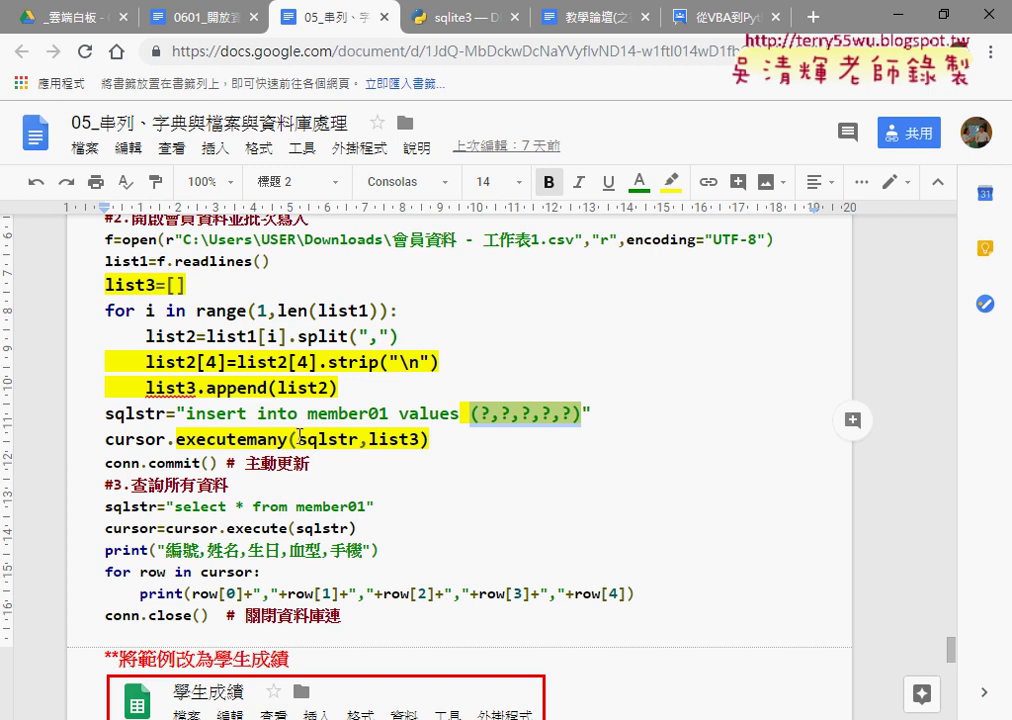
drag(298, 438, 417, 439)
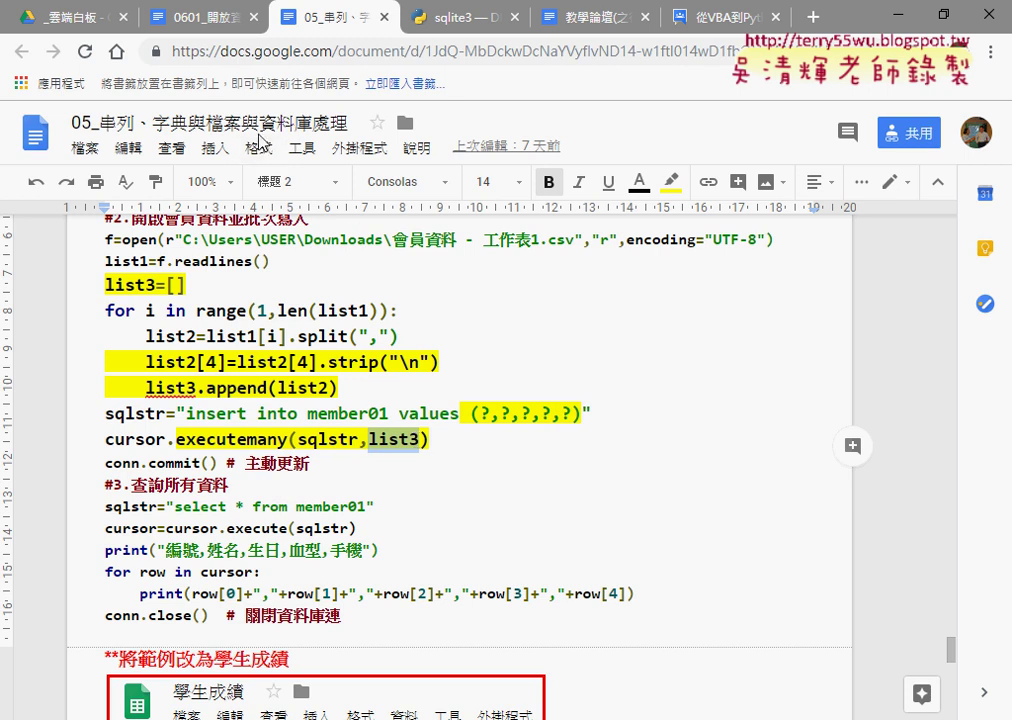
click(736, 30)
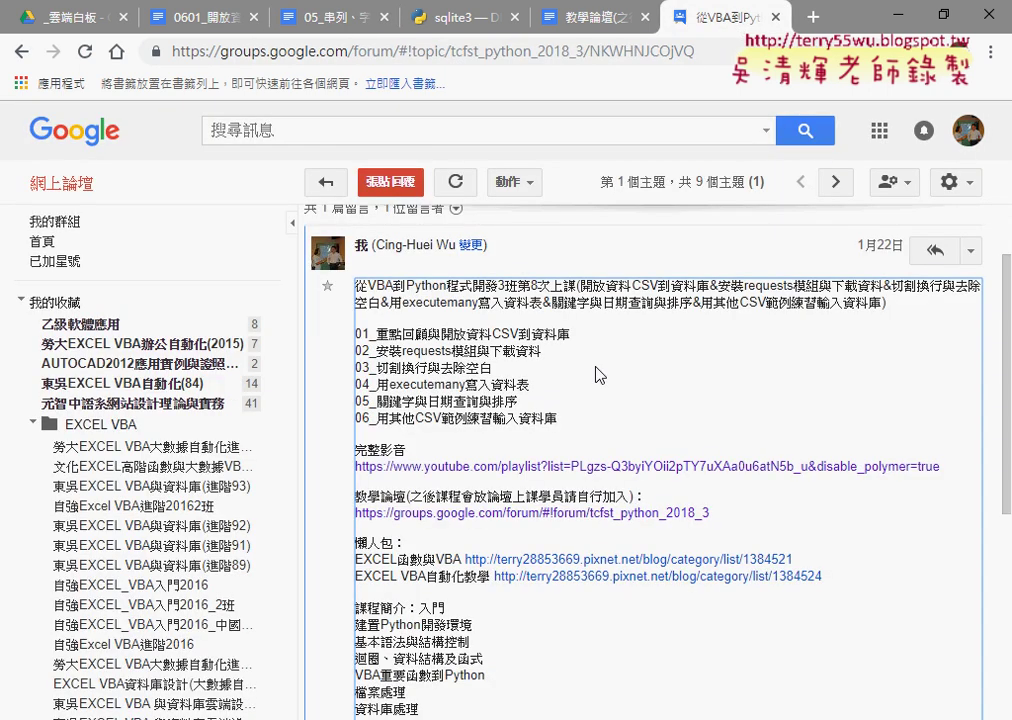
Highlight the post's numbered topic lines, then bring up the Google Drive course folder.
mouse_move(557, 418)
mouse_down()
mouse_move(376, 401)
mouse_move(355, 331)
mouse_up()
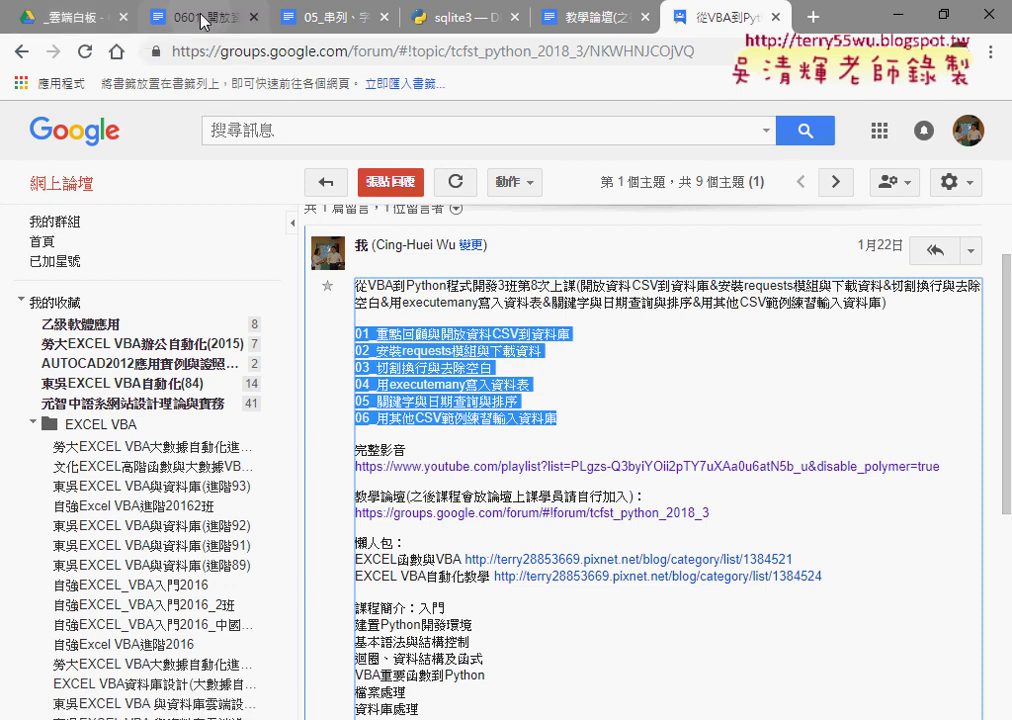
click(35, 18)
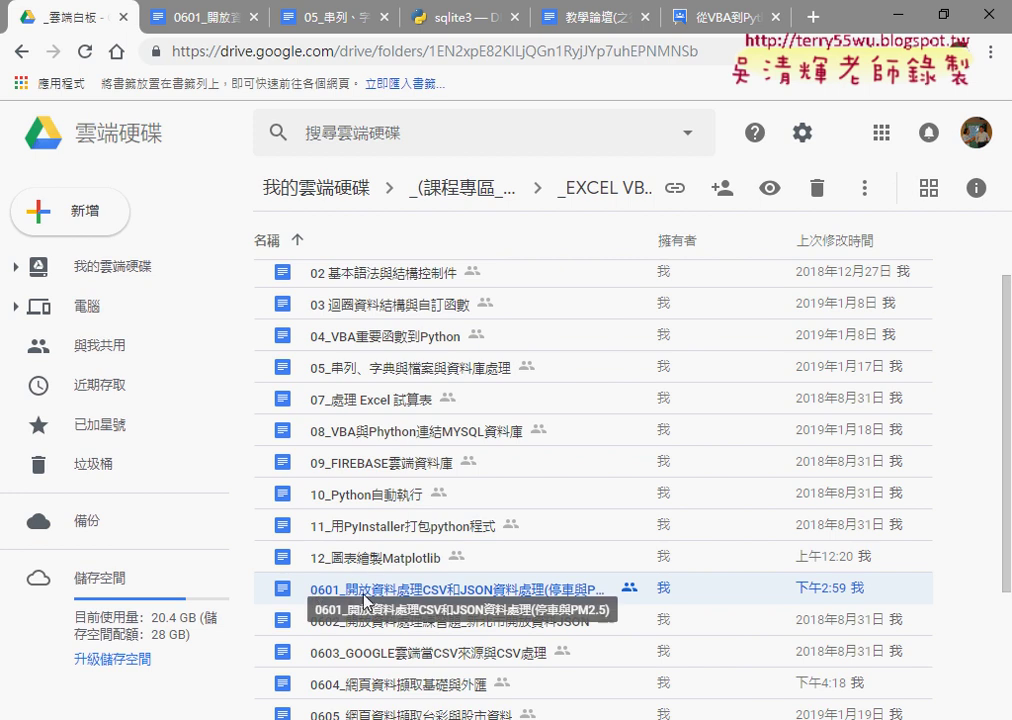
Open the 0601 open-data notes and scroll up to the PM2.5 download heading.
click(162, 17)
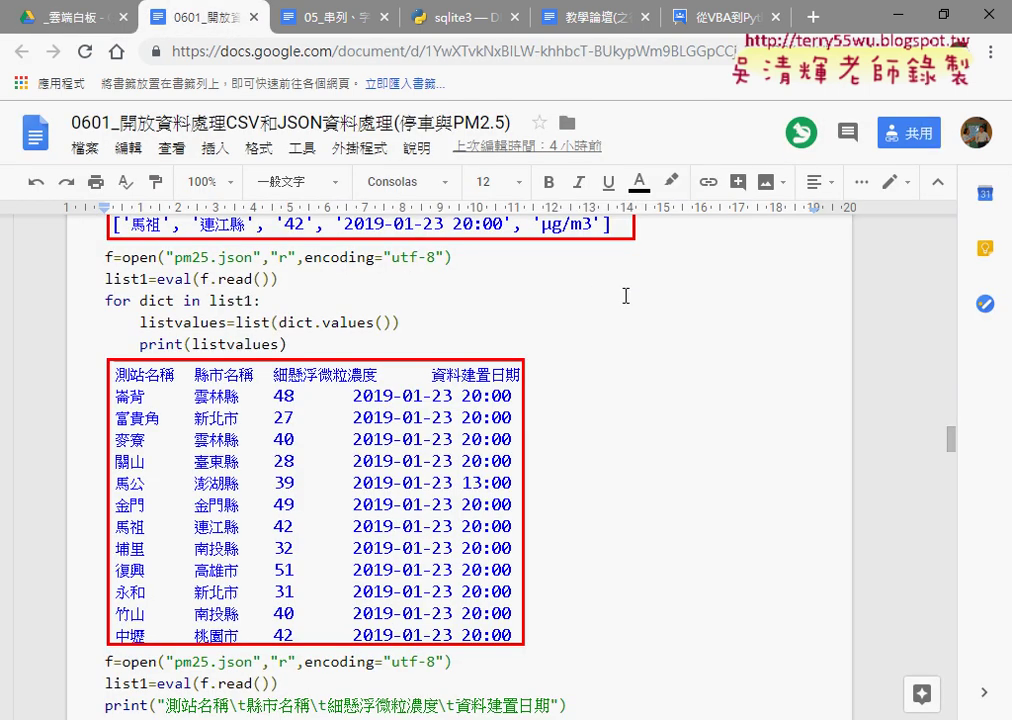
scroll(628, 295, up, 3)
scroll(630, 294, up, 3)
scroll(632, 293, up, 3)
scroll(634, 293, up, 3)
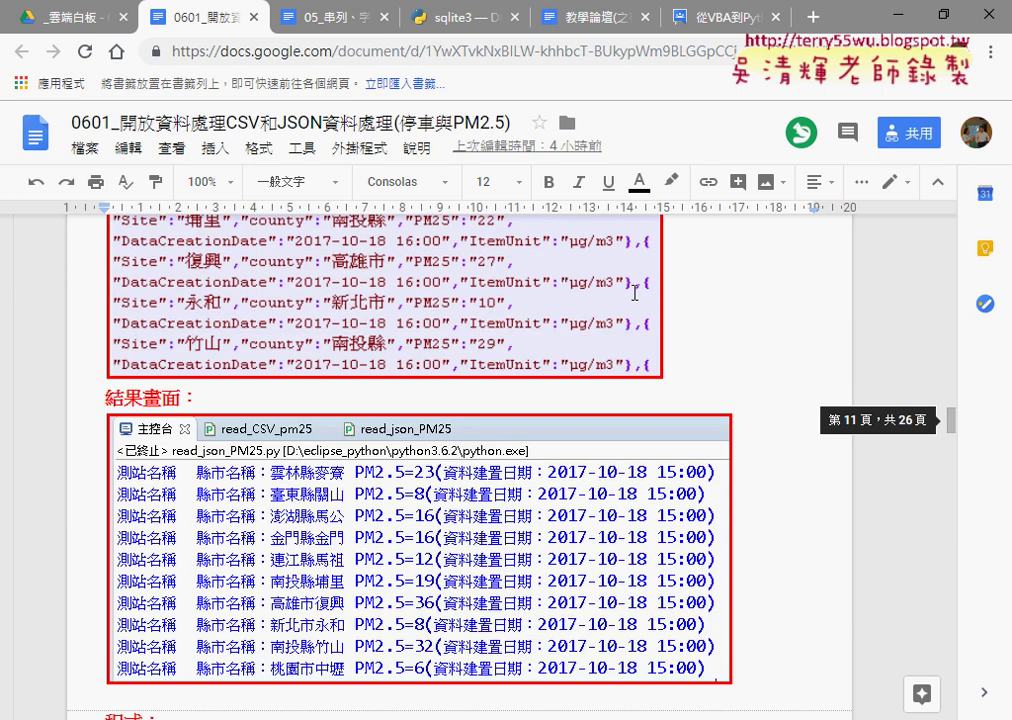
scroll(634, 293, up, 1)
scroll(634, 293, up, 2)
scroll(634, 293, up, 2)
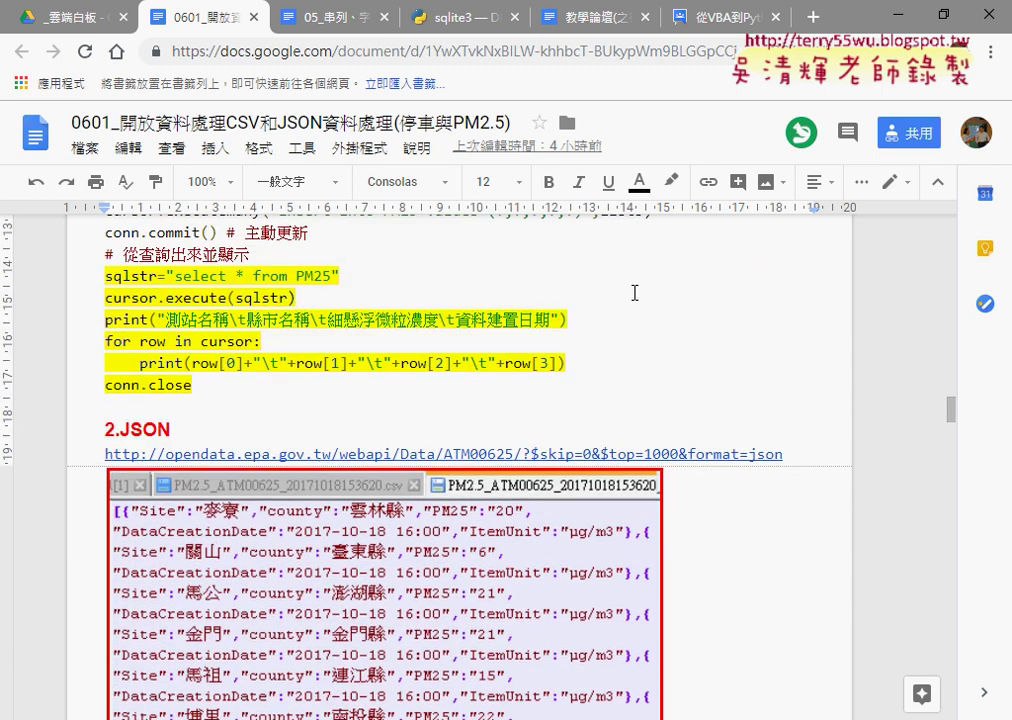
scroll(634, 293, up, 2)
scroll(634, 293, up, 3)
scroll(633, 292, up, 4)
scroll(632, 291, up, 3)
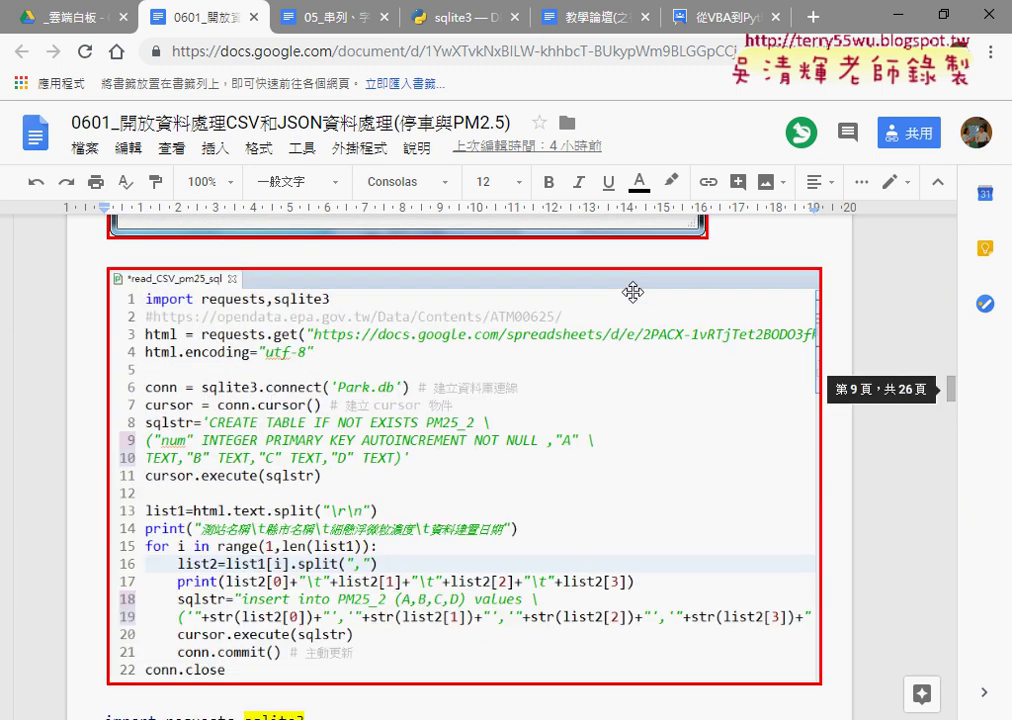
scroll(632, 291, up, 4)
scroll(633, 292, up, 1)
scroll(634, 293, up, 1)
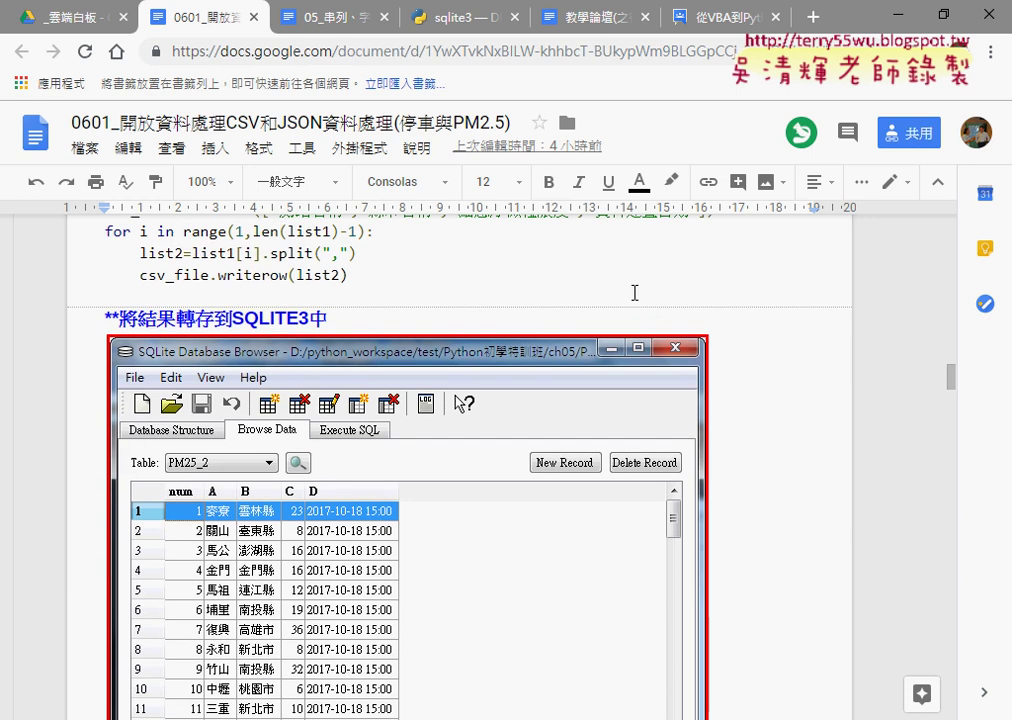
scroll(634, 293, down, 2)
scroll(634, 300, down, 3)
scroll(633, 301, down, 4)
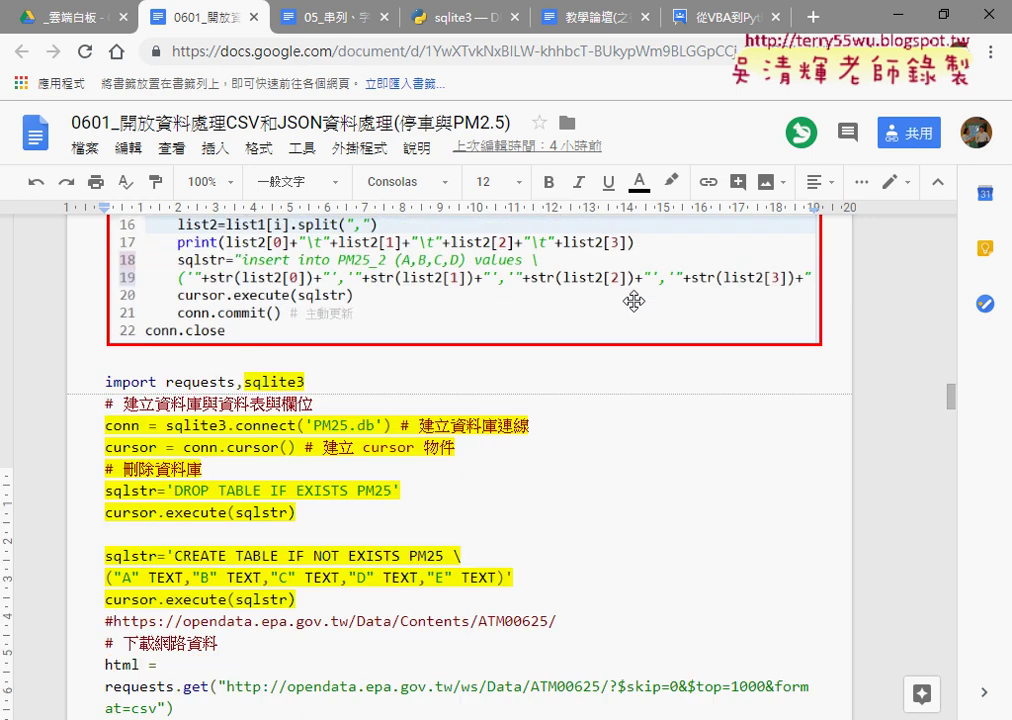
scroll(633, 301, down, 2)
scroll(633, 301, down, 2)
scroll(633, 301, down, 2)
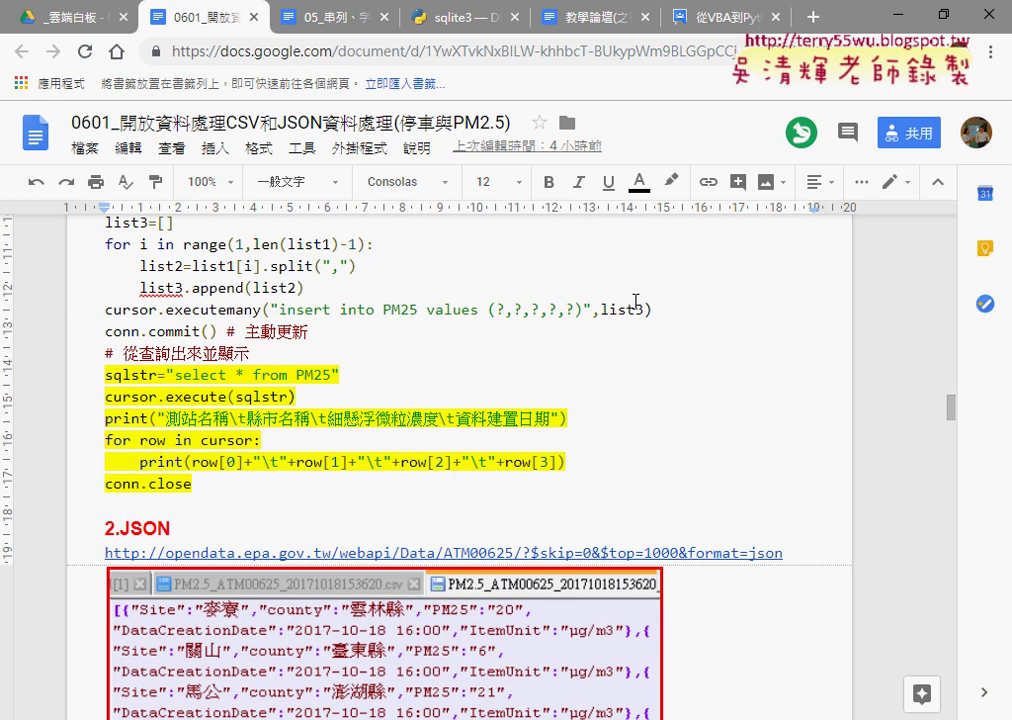
scroll(635, 301, up, 3)
scroll(635, 301, up, 5)
scroll(635, 301, up, 4)
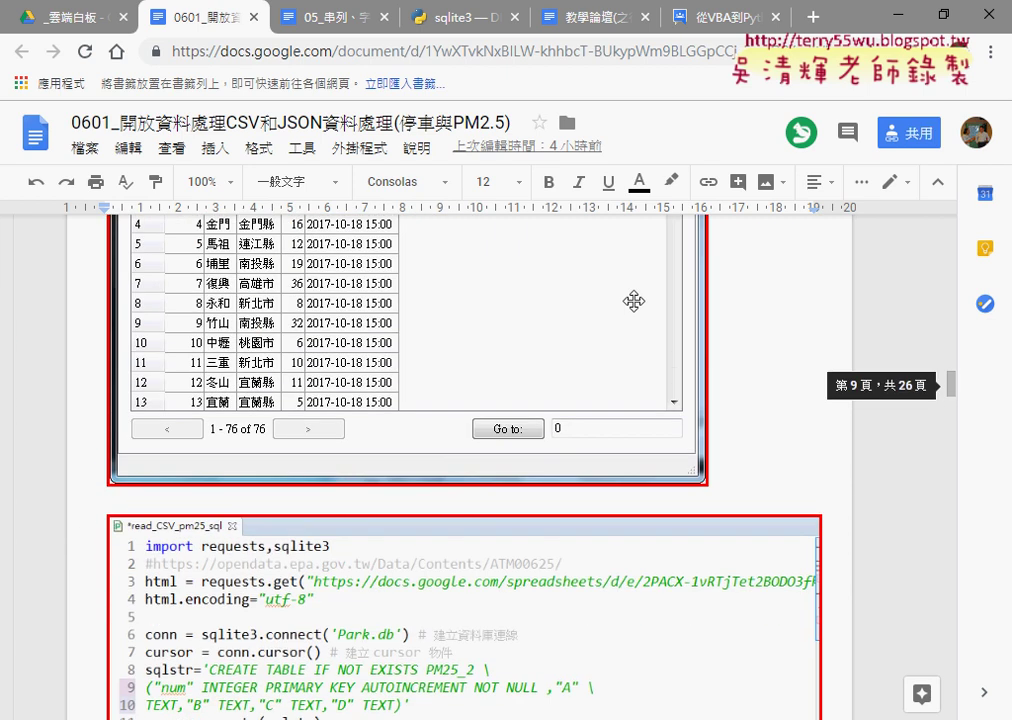
scroll(635, 301, up, 5)
scroll(635, 301, up, 3)
scroll(637, 301, up, 3)
scroll(637, 301, up, 3)
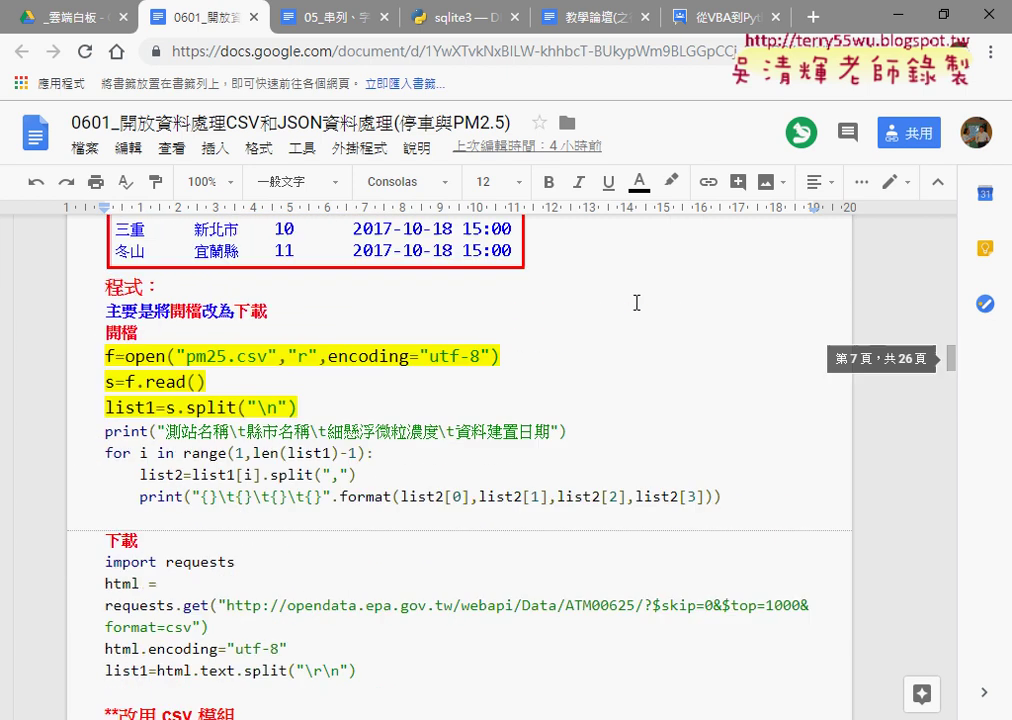
scroll(637, 301, up, 3)
scroll(637, 301, up, 5)
scroll(636, 302, up, 5)
scroll(636, 302, up, 4)
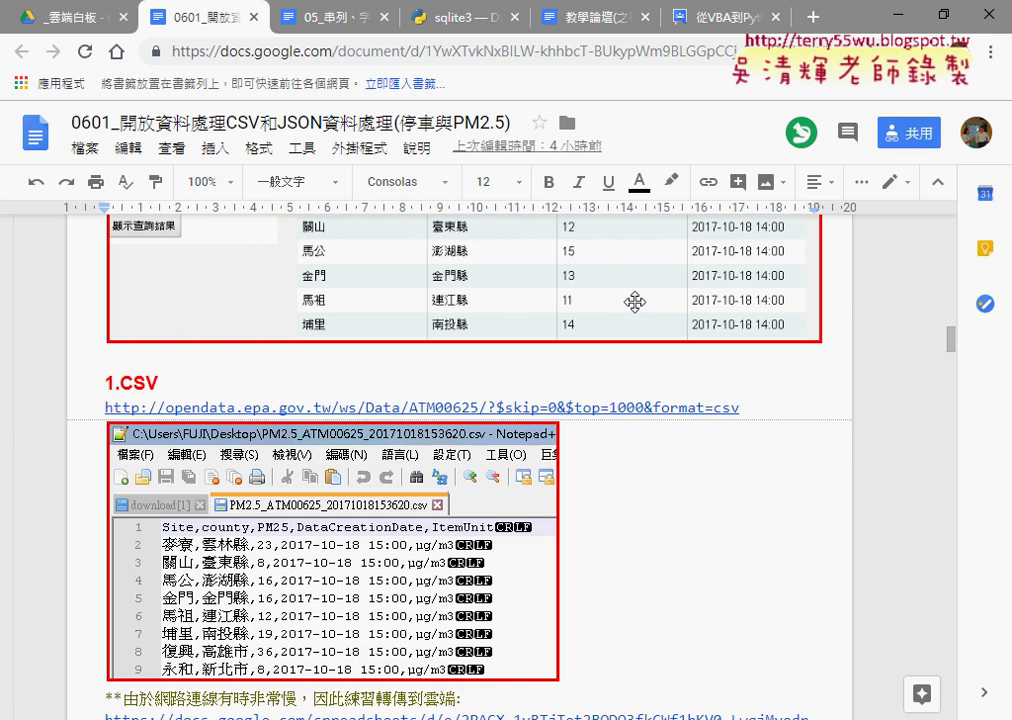
scroll(636, 302, up, 4)
scroll(636, 302, up, 3)
scroll(635, 302, up, 2)
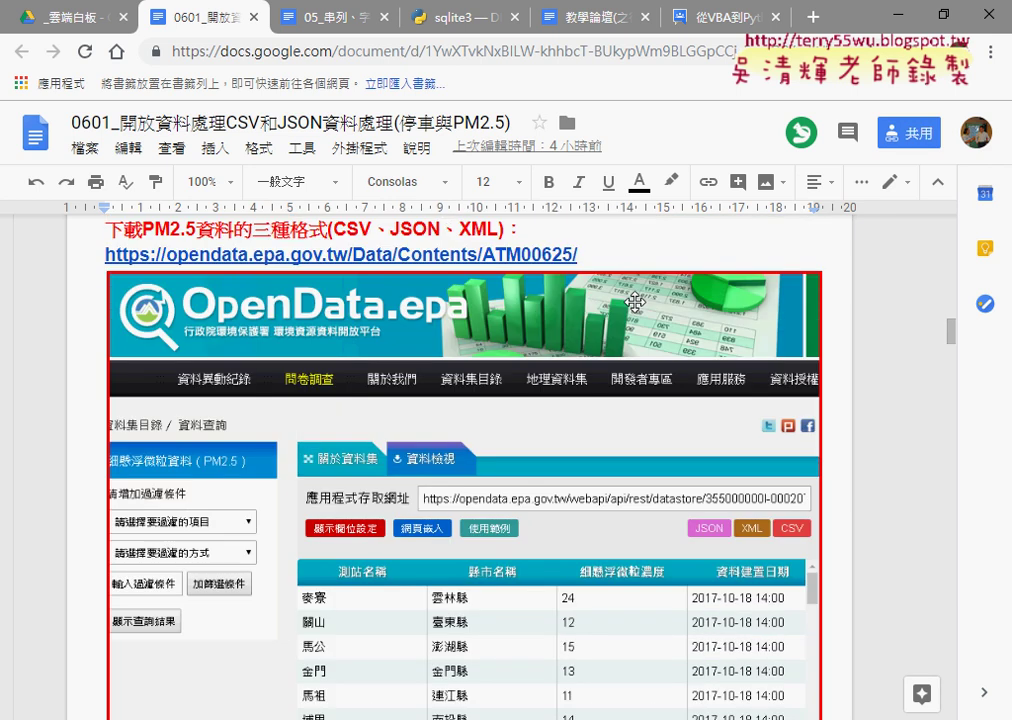
scroll(635, 301, up, 2)
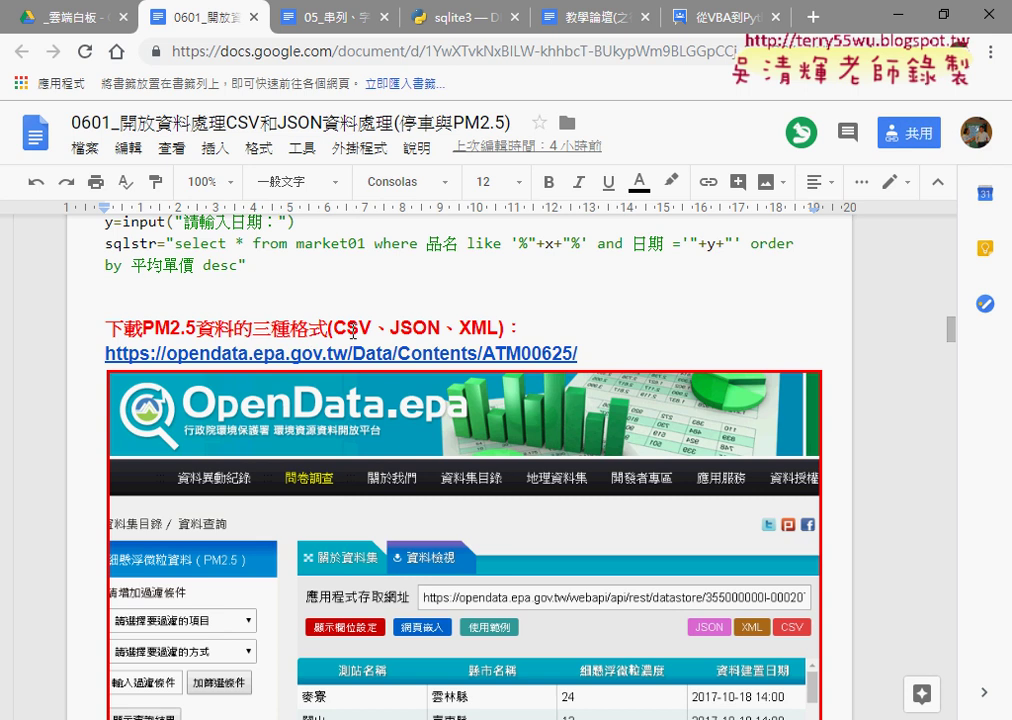
Open the ATM00625 PM2.5 dataset link in a new tab.
scroll(352, 331, down, 2)
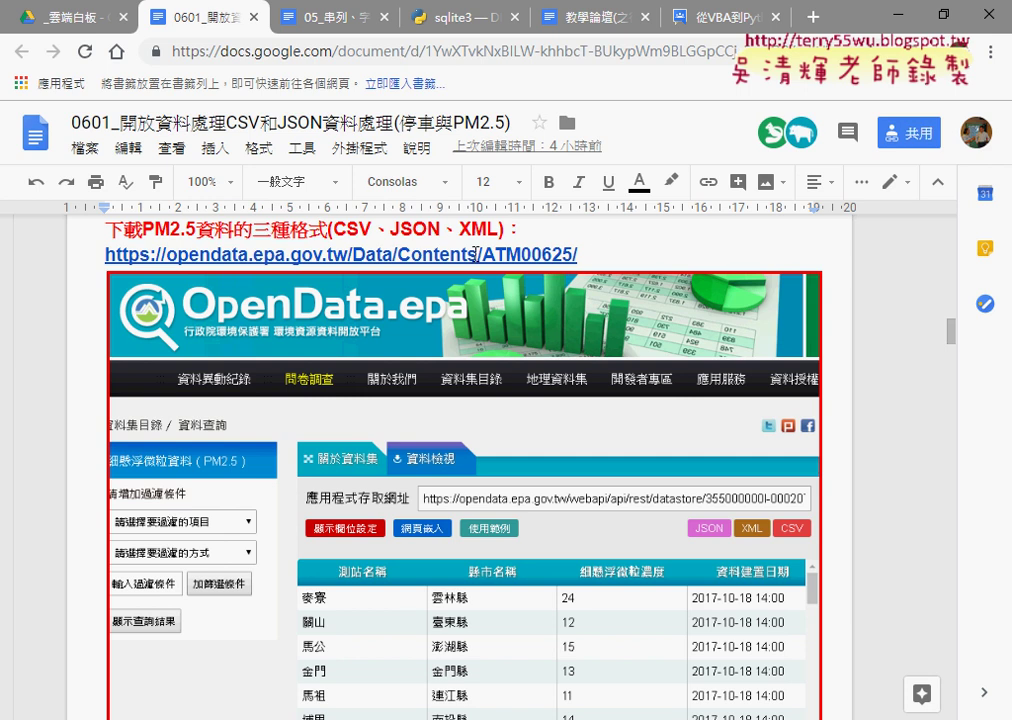
click(476, 256)
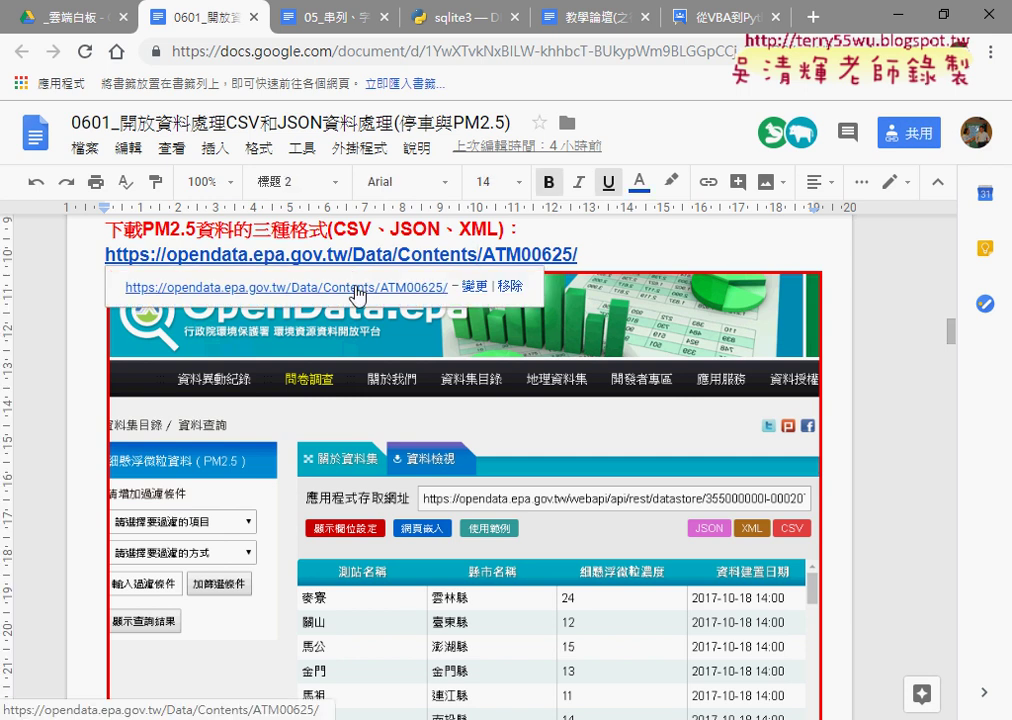
click(356, 290)
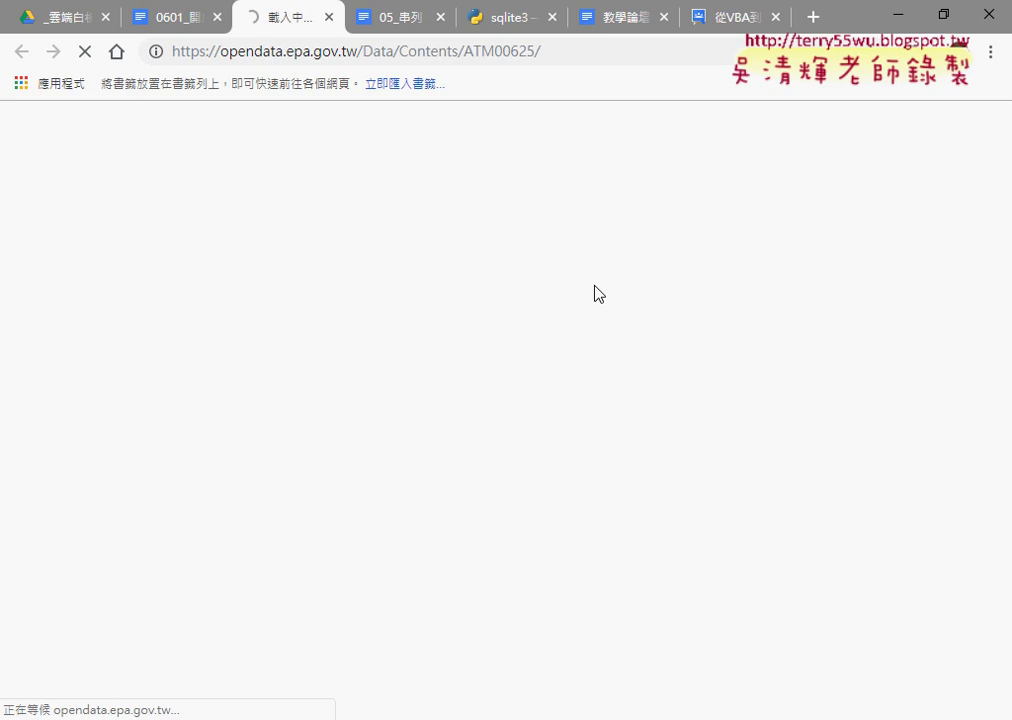
Download the PM2.5 station readings as ATM00625_20190124185820.csv from the dataset page.
scroll(594, 262, down, 1)
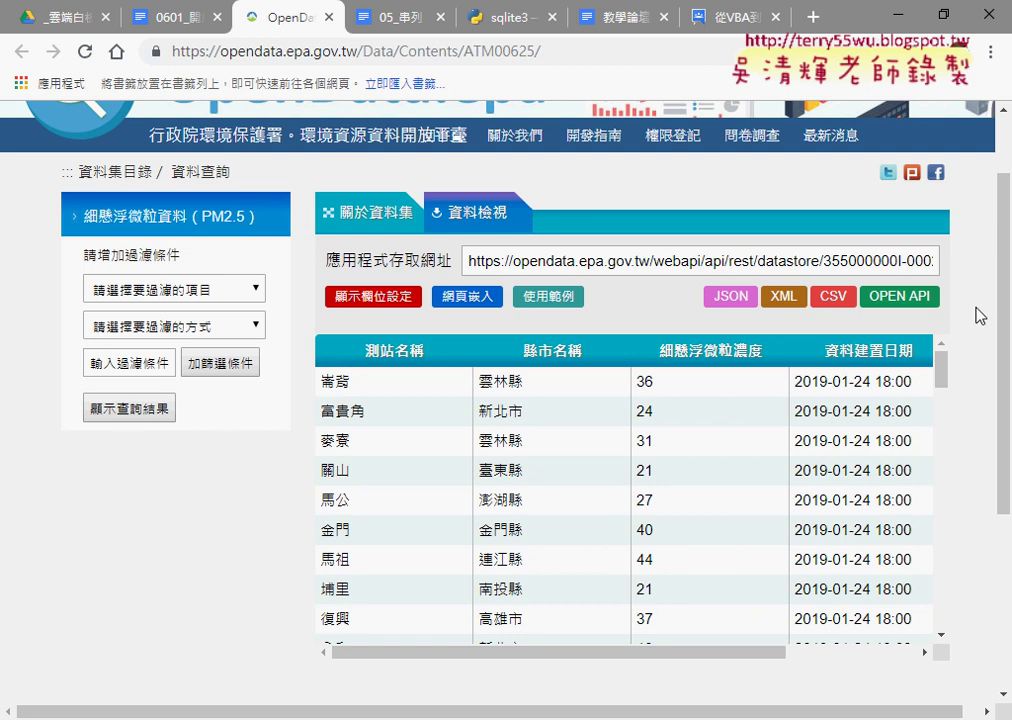
scroll(976, 314, down, 1)
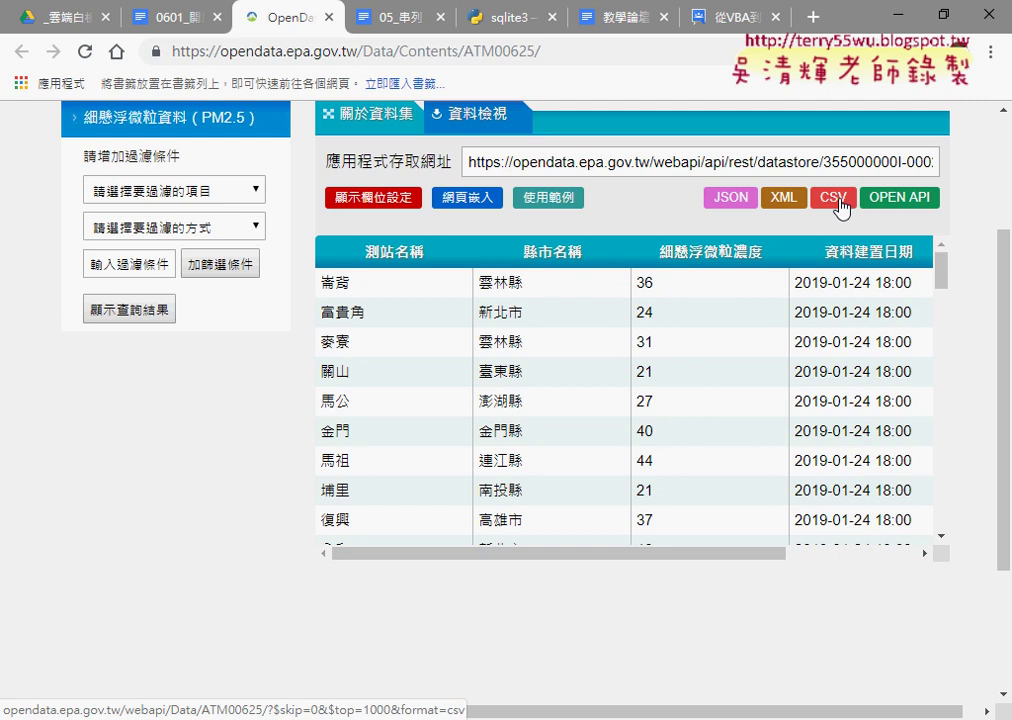
click(843, 205)
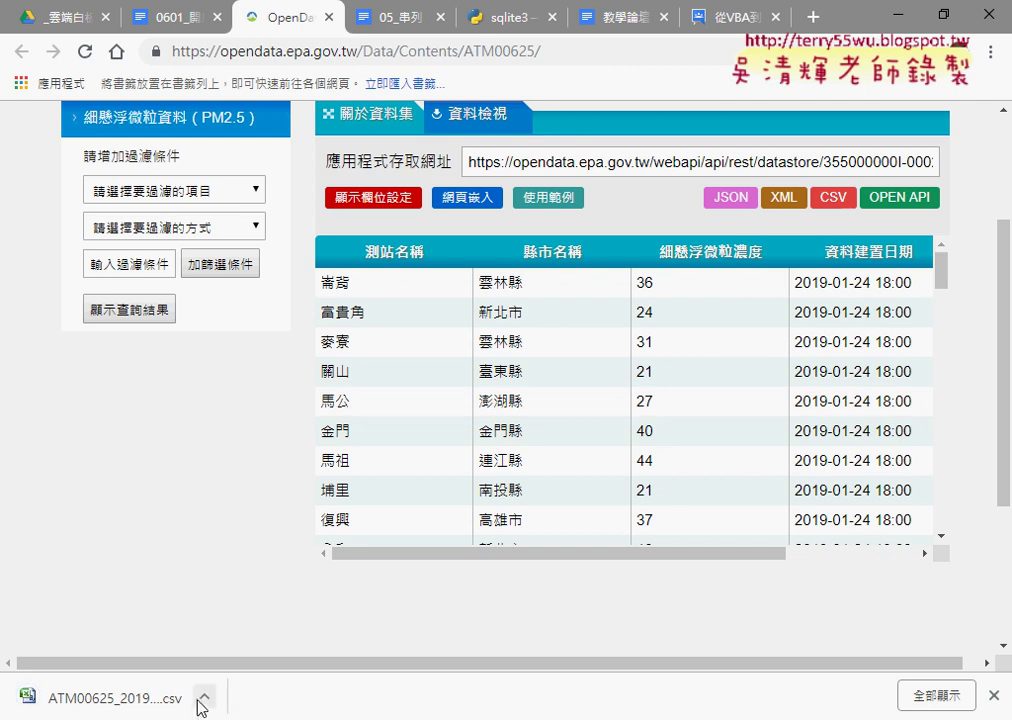
click(204, 697)
Open ATM00625_20190124185820.csv from the Downloads folder in Notepad++.
click(250, 625)
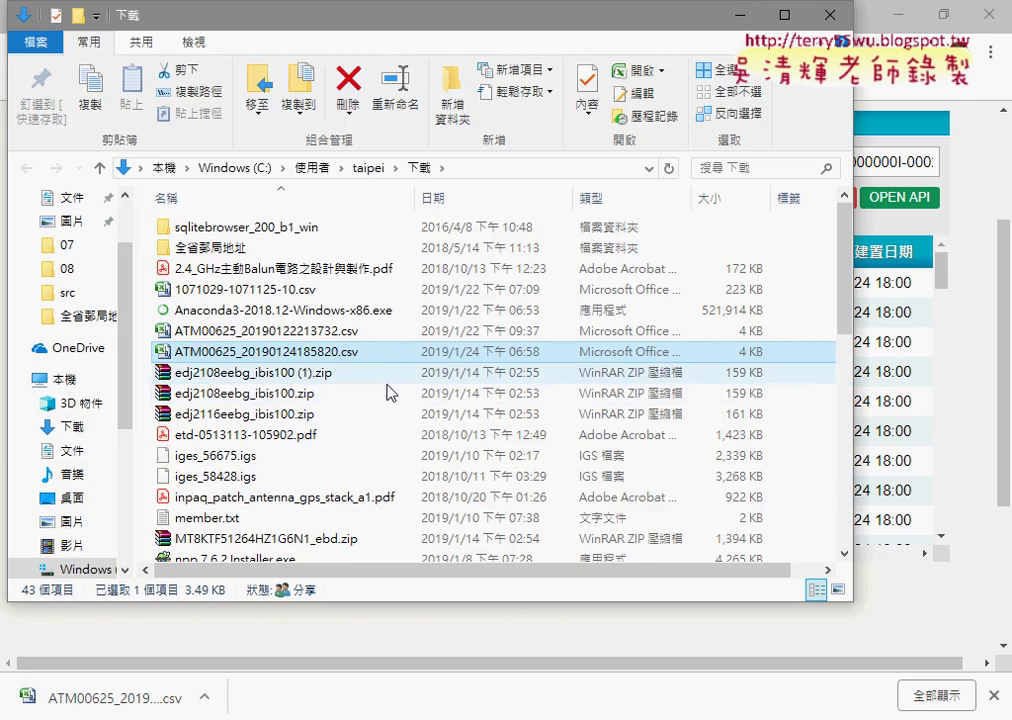
right_click(341, 355)
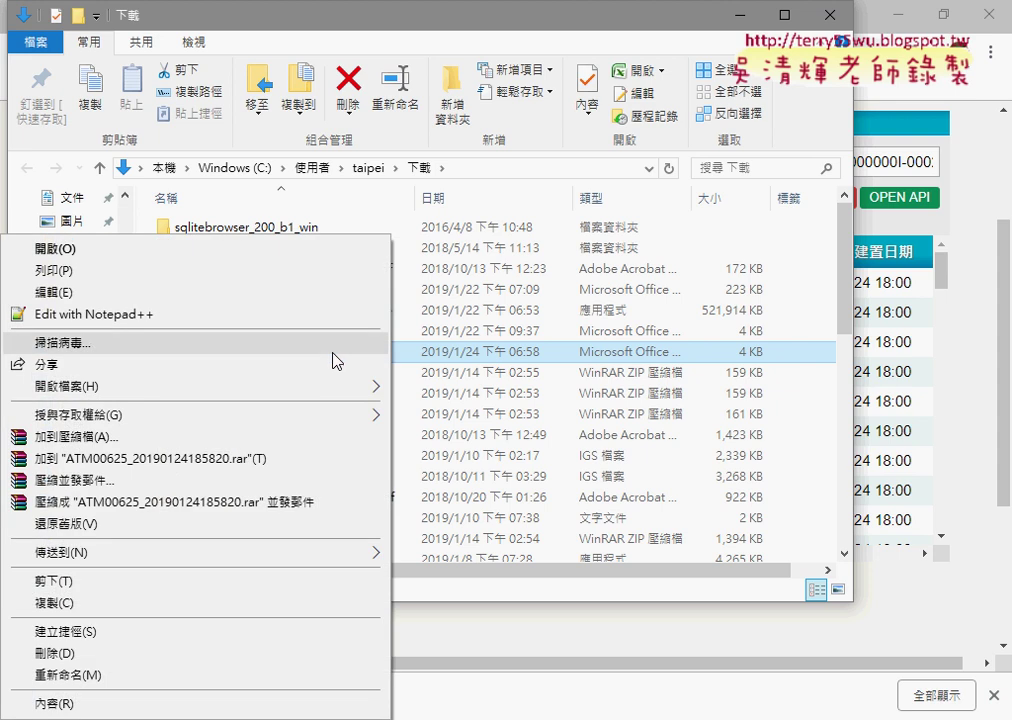
click(285, 321)
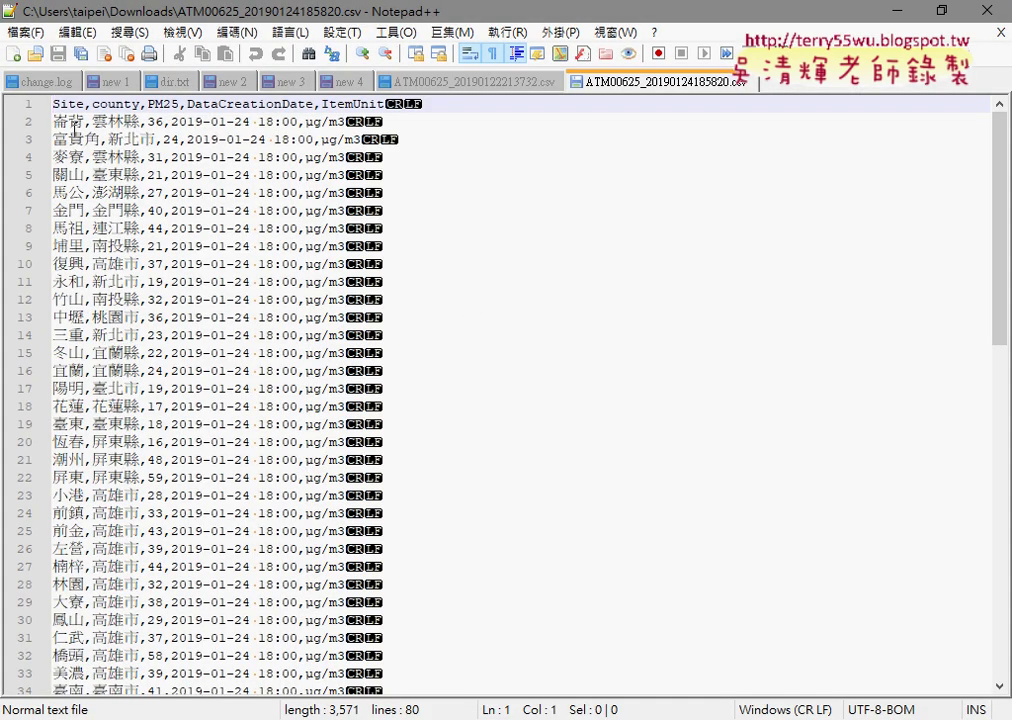
drag(53, 121, 406, 116)
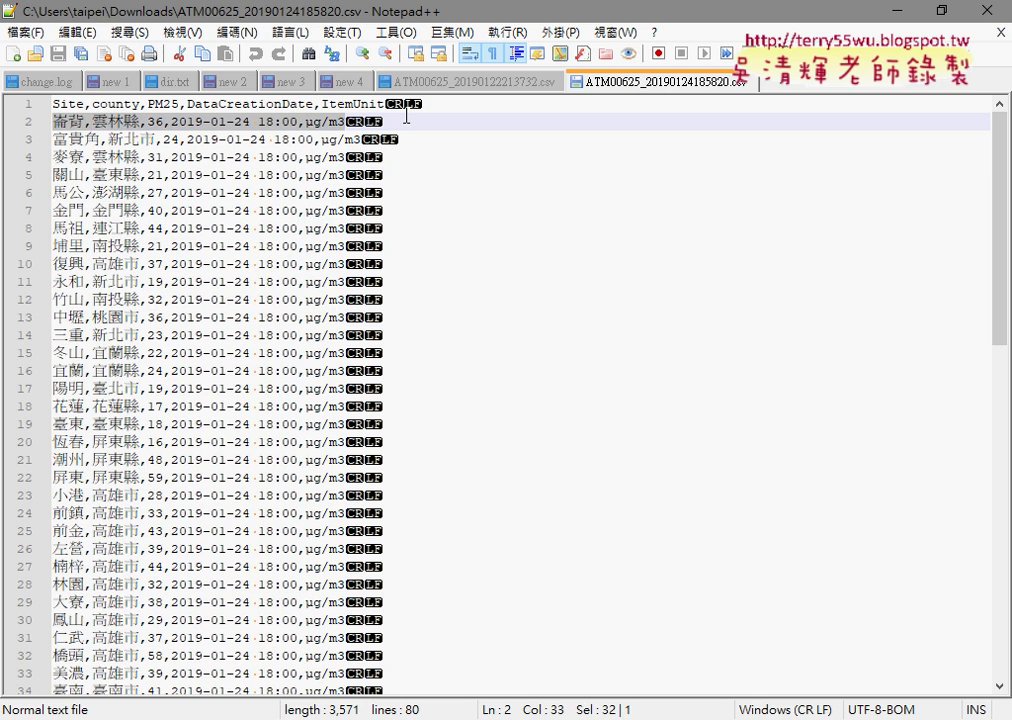
click(57, 125)
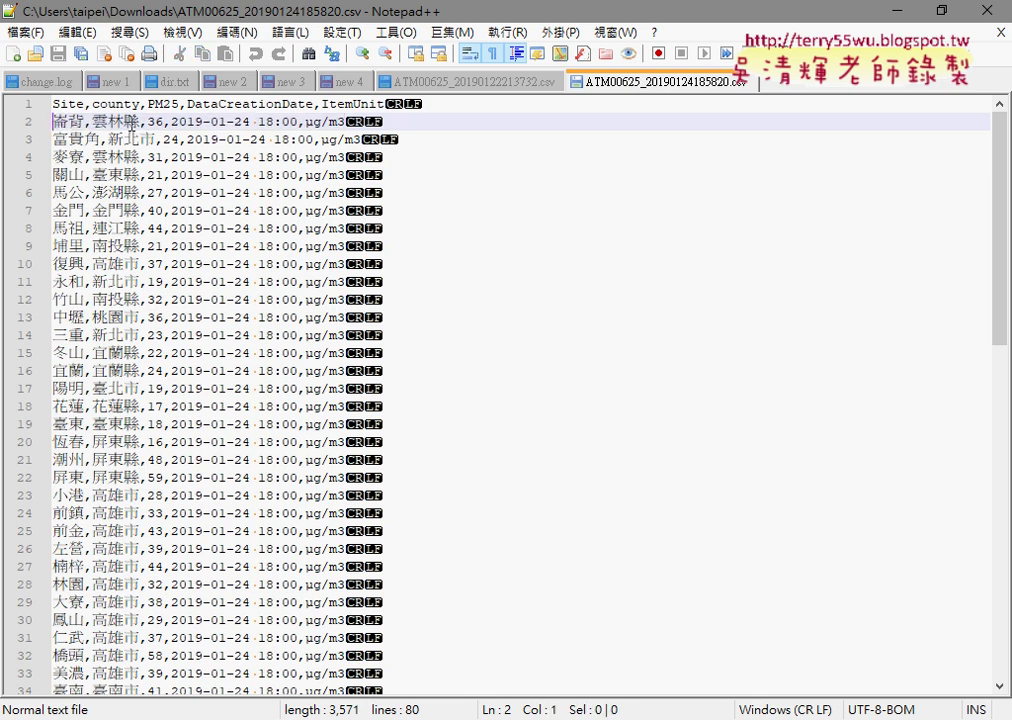
click(133, 126)
click(160, 125)
drag(171, 123, 300, 125)
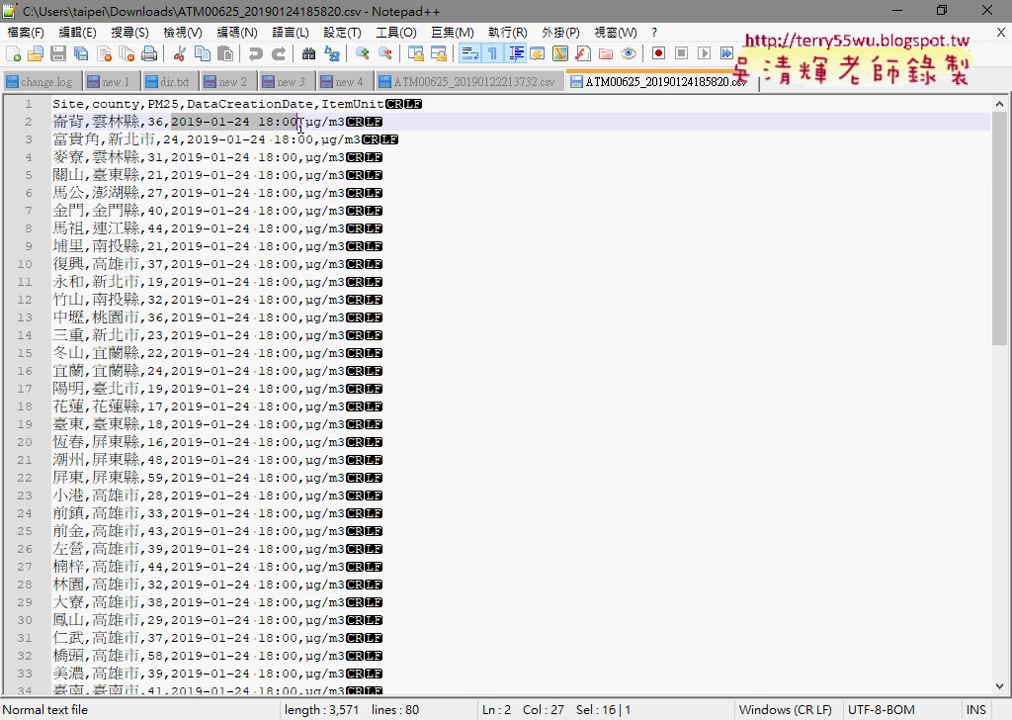
drag(305, 122, 344, 124)
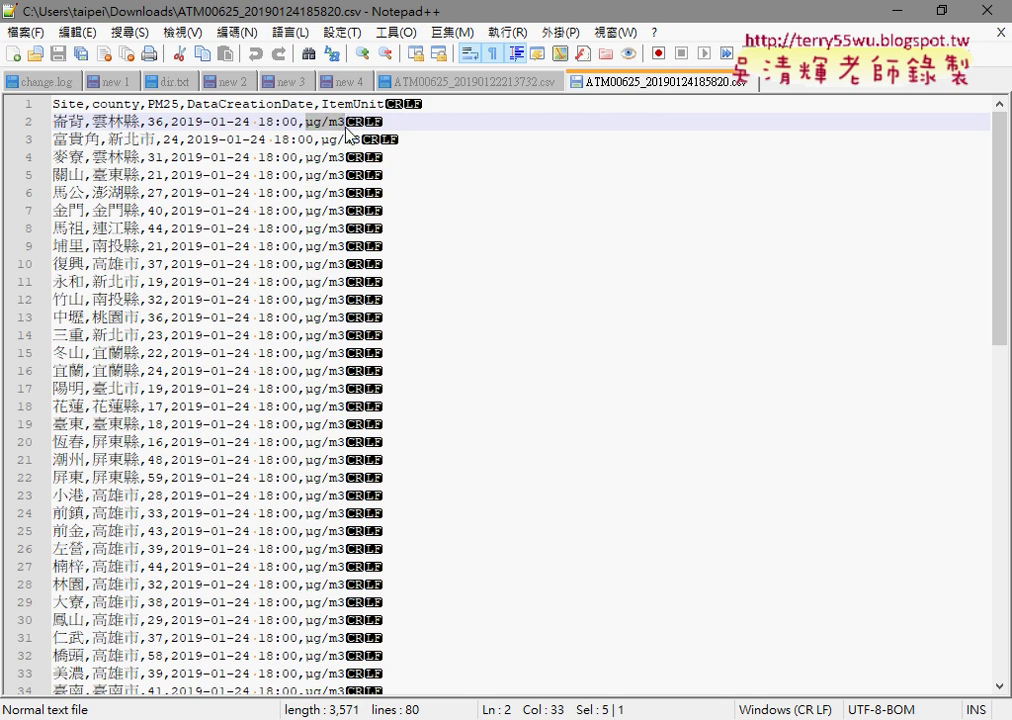
drag(53, 122, 172, 123)
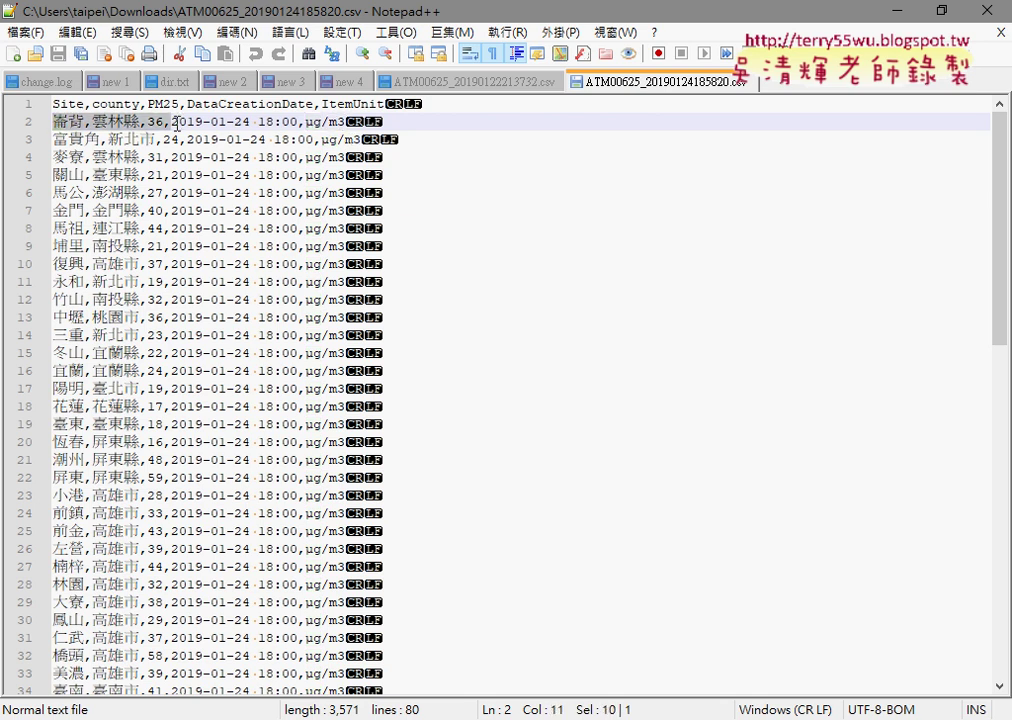
key(shift+End)
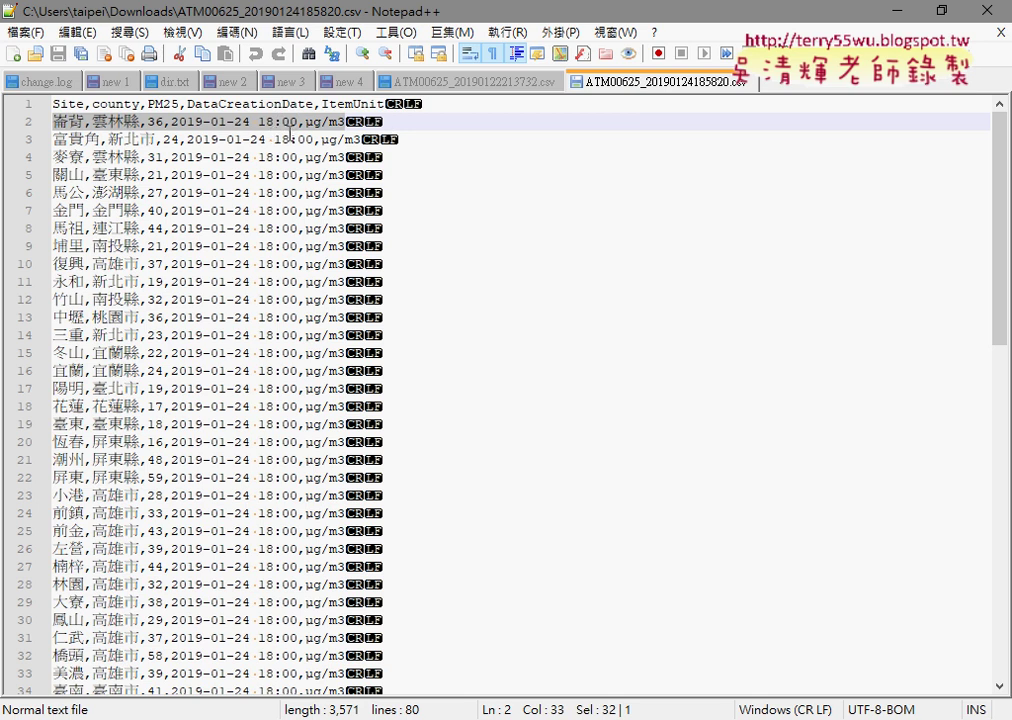
click(305, 121)
key(shift+Right)
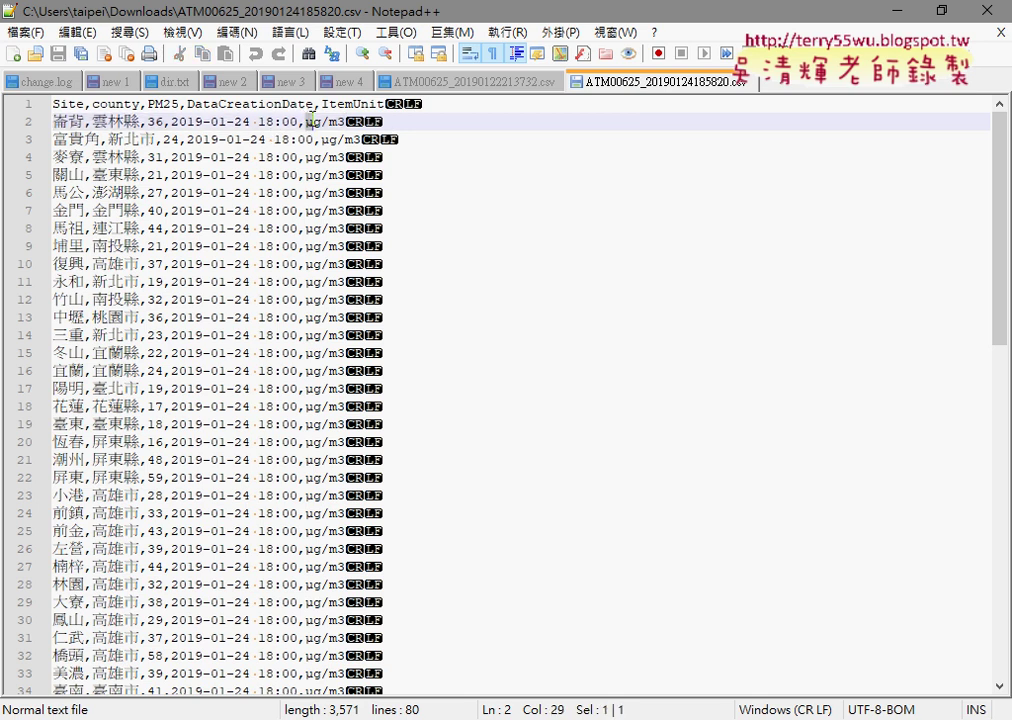
drag(311, 120, 497, 120)
Scroll the records, then point out line 2's county, PM25 value 36 and date-time fields.
scroll(405, 268, down, 4)
scroll(405, 268, down, 4)
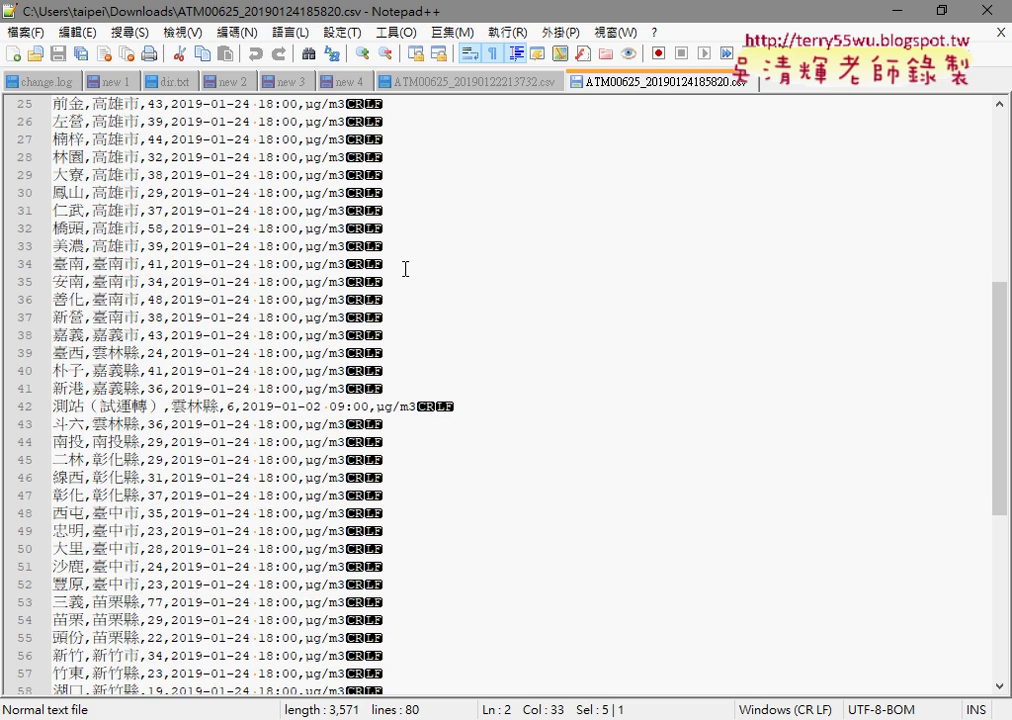
scroll(405, 268, down, 3)
scroll(380, 290, down, 3)
scroll(370, 326, up, 8)
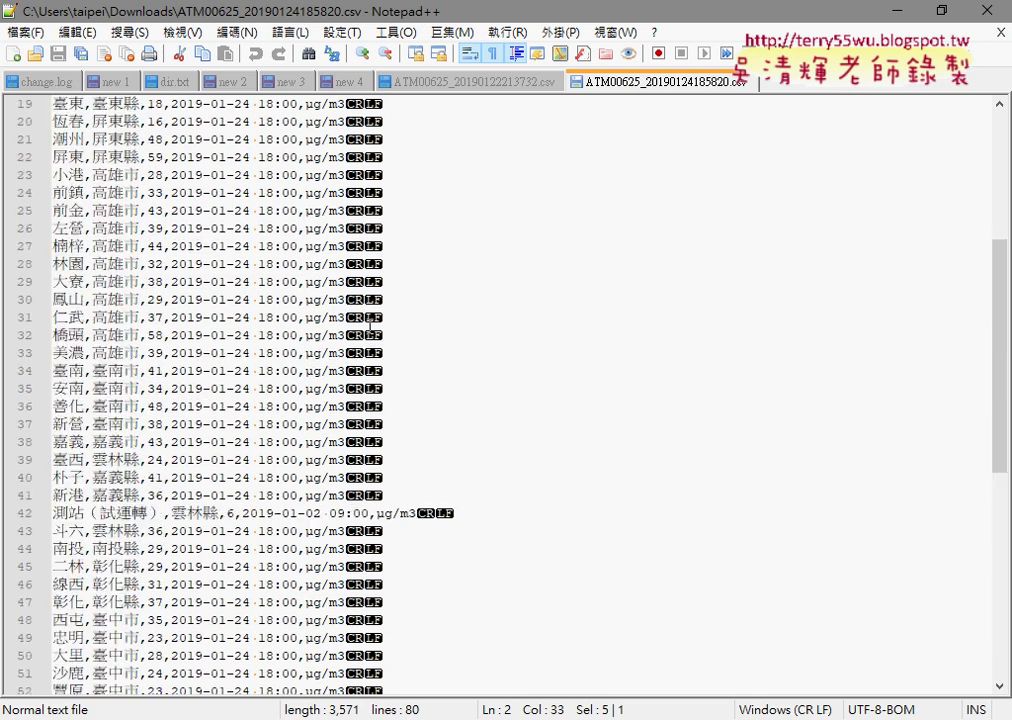
scroll(370, 326, up, 6)
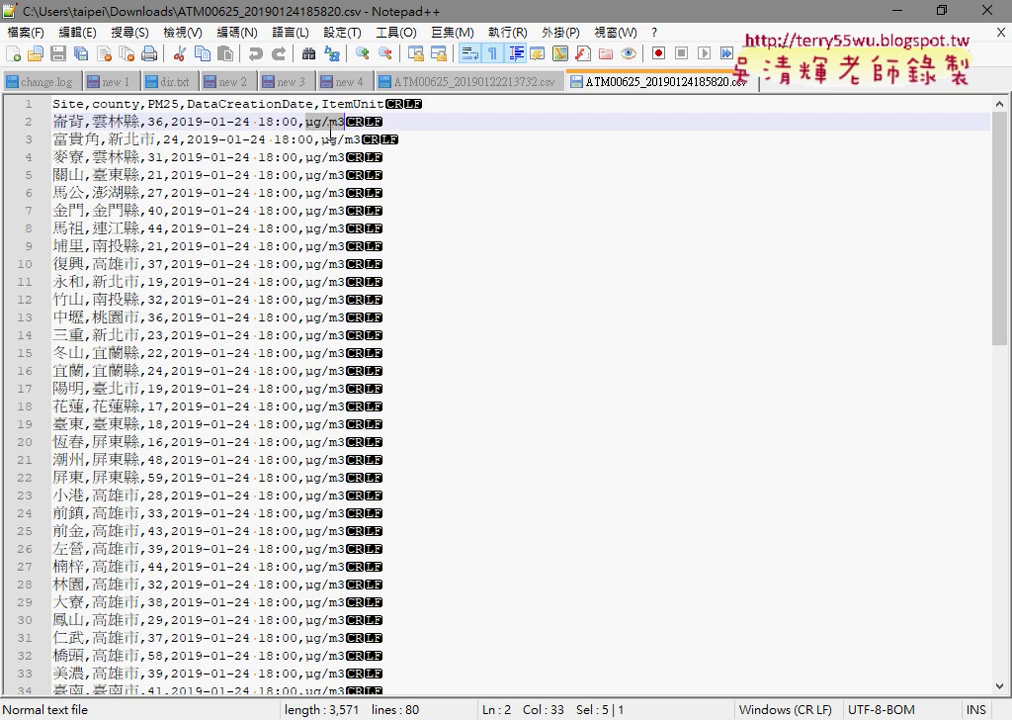
click(62, 121)
click(125, 121)
click(166, 121)
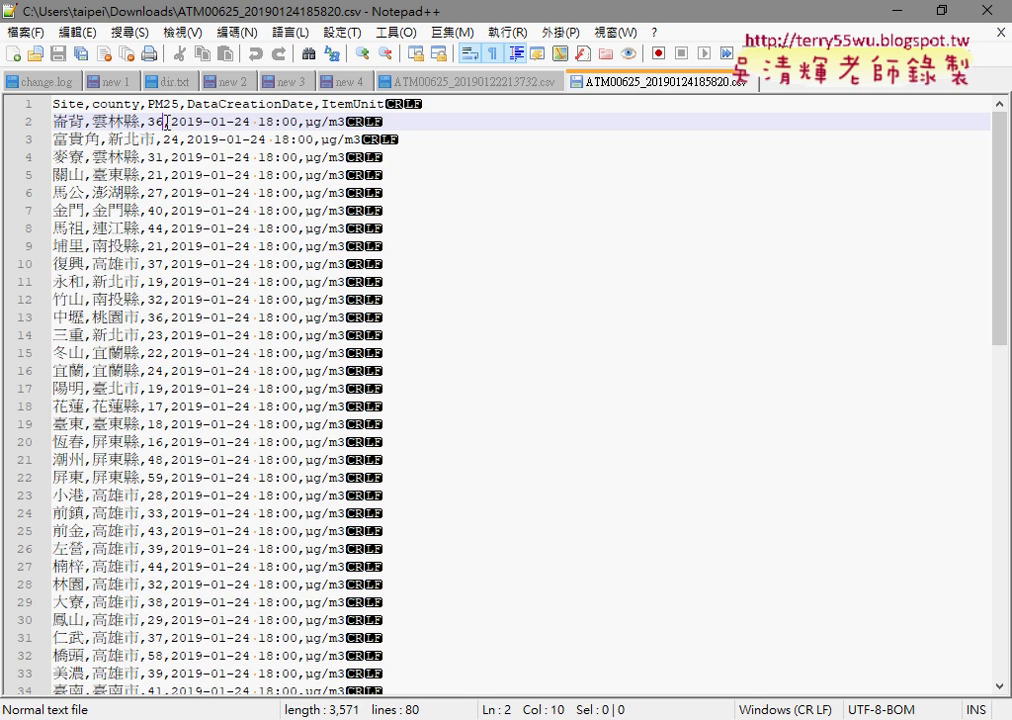
click(277, 121)
Minimize Notepad++ and Explorer, then inspect the CSV button's link options on the PM2.5 page.
click(899, 11)
click(732, 12)
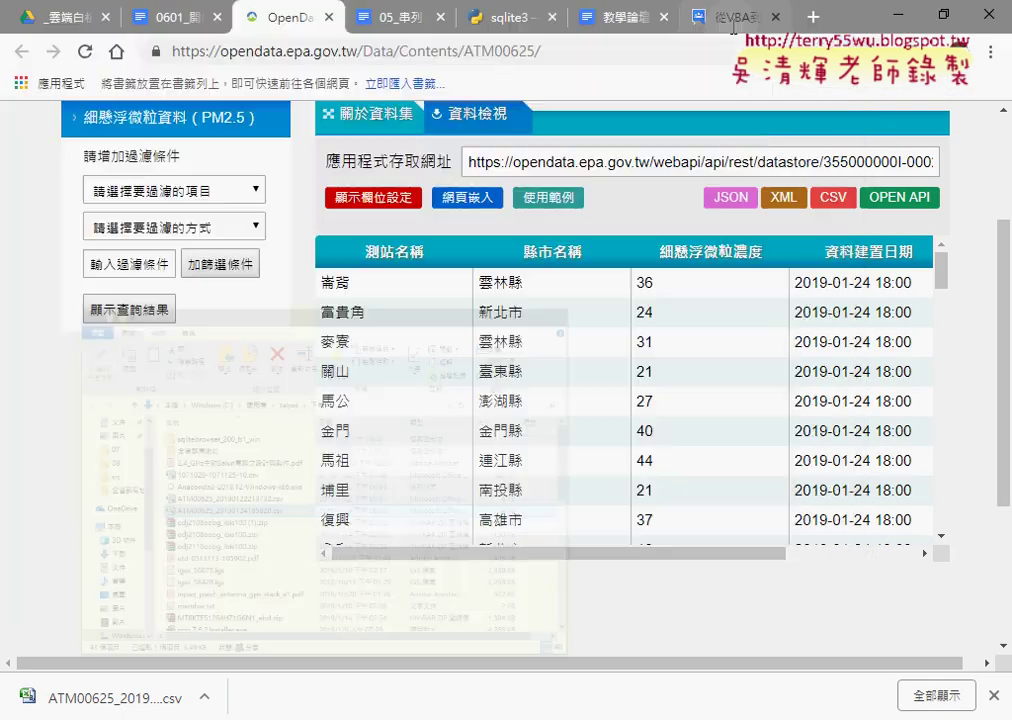
right_click(838, 207)
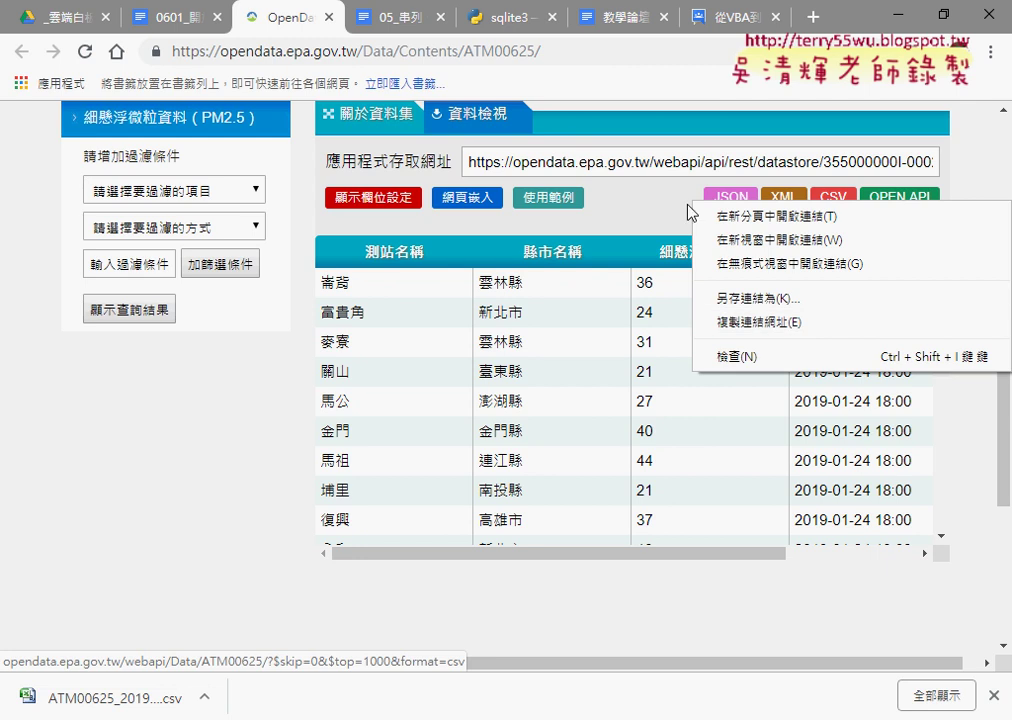
click(637, 205)
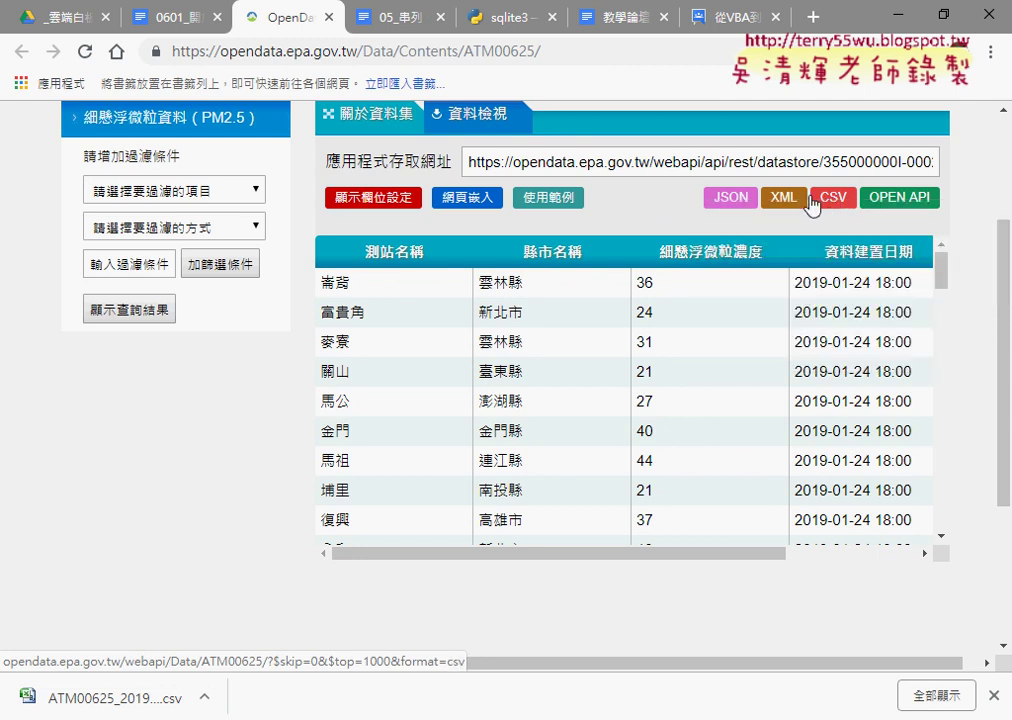
Open the raw JSON view and highlight the array's opening bracket and the first station record.
click(727, 203)
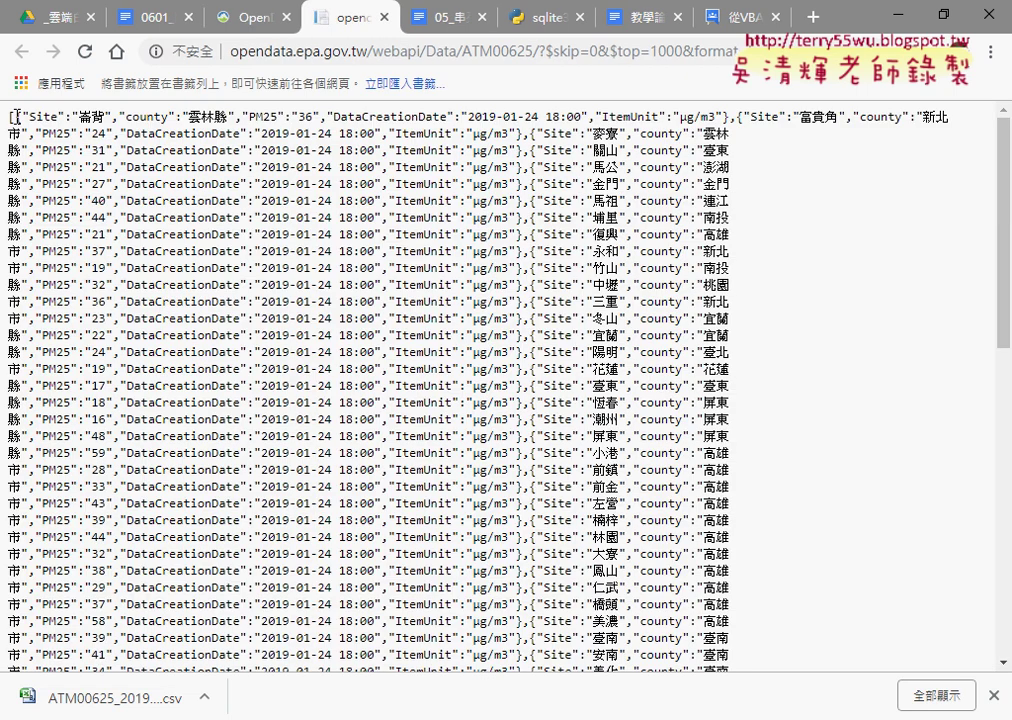
drag(12, 117, 78, 135)
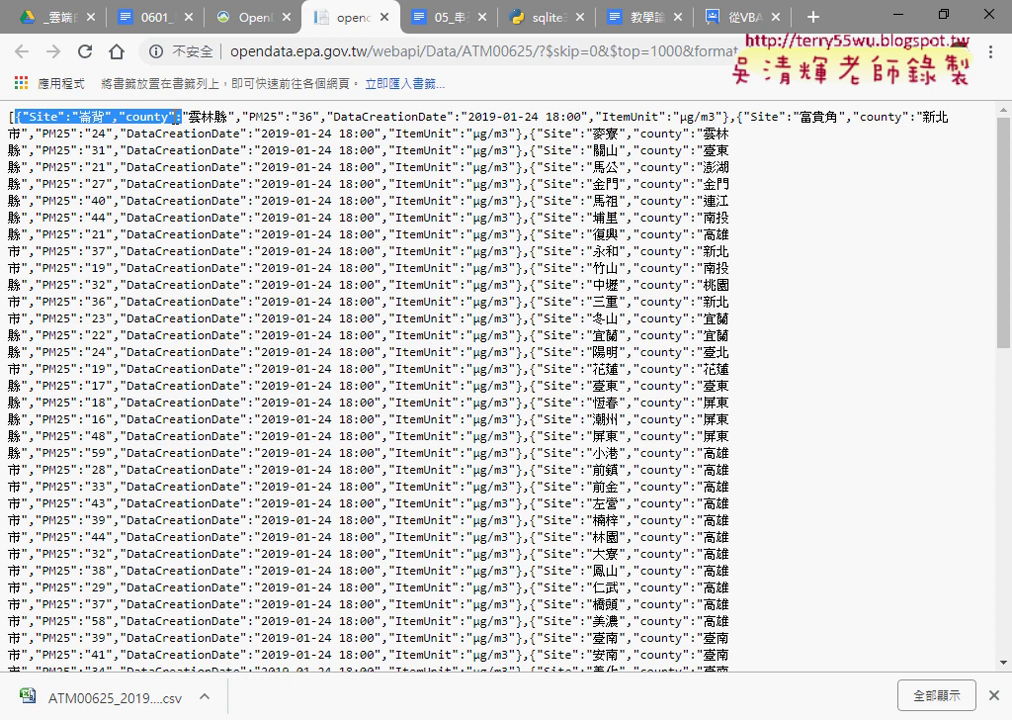
click(140, 117)
drag(17, 116, 8, 116)
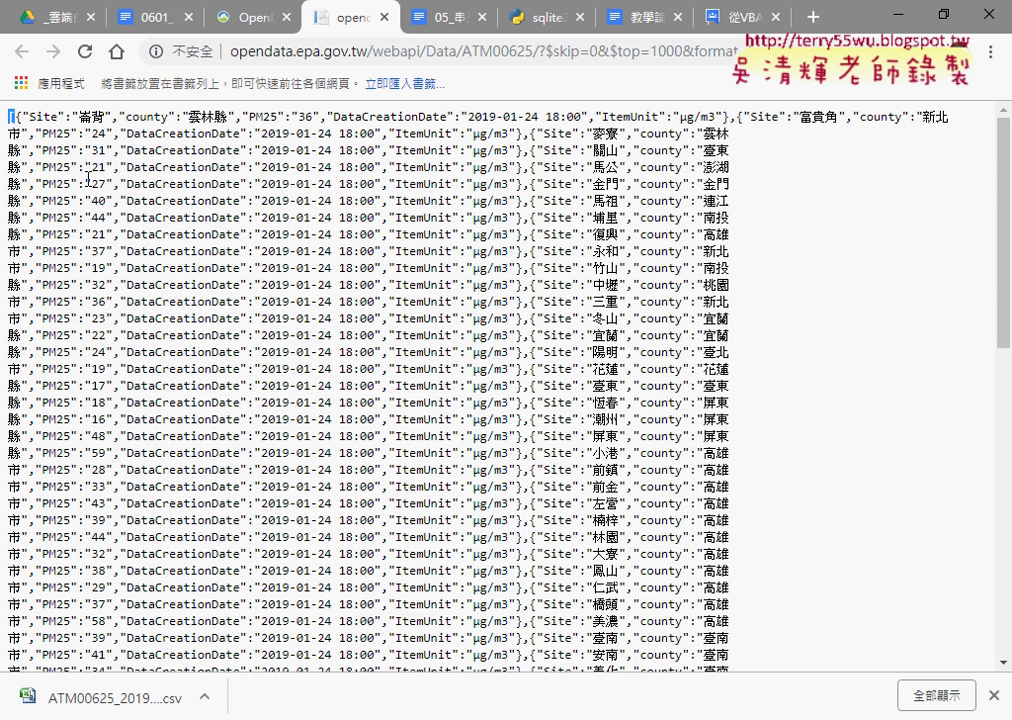
click(26, 118)
drag(26, 118, 15, 118)
drag(14, 117, 733, 115)
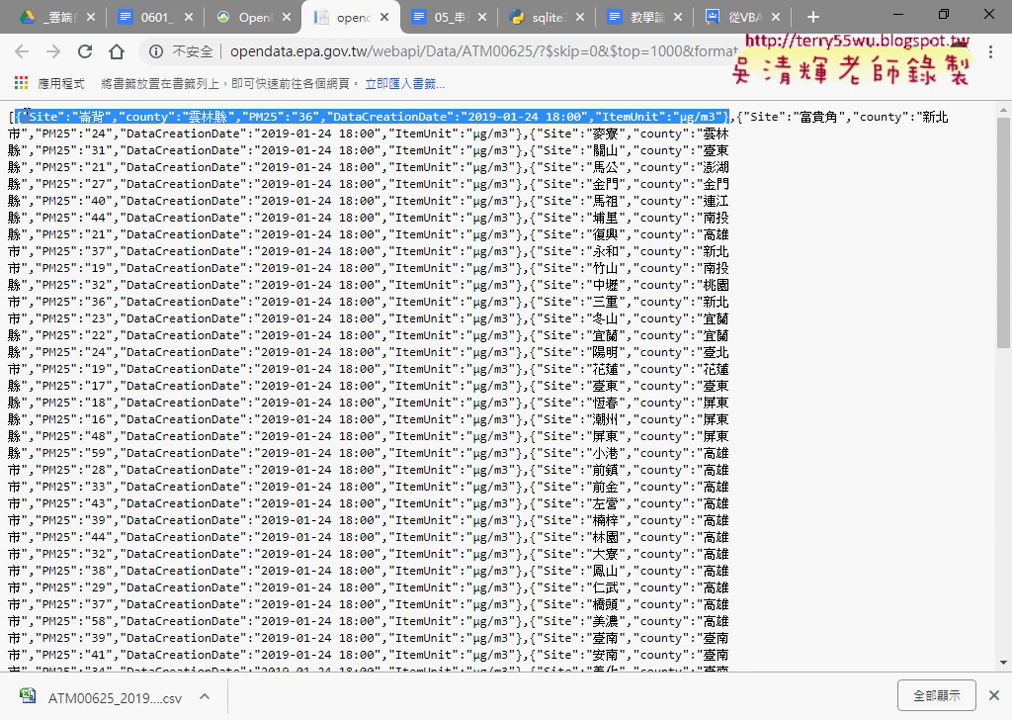
Highlight the Site keys of the first two records and the first site name, then close the JSON tab.
click(28, 112)
drag(24, 112, 111, 117)
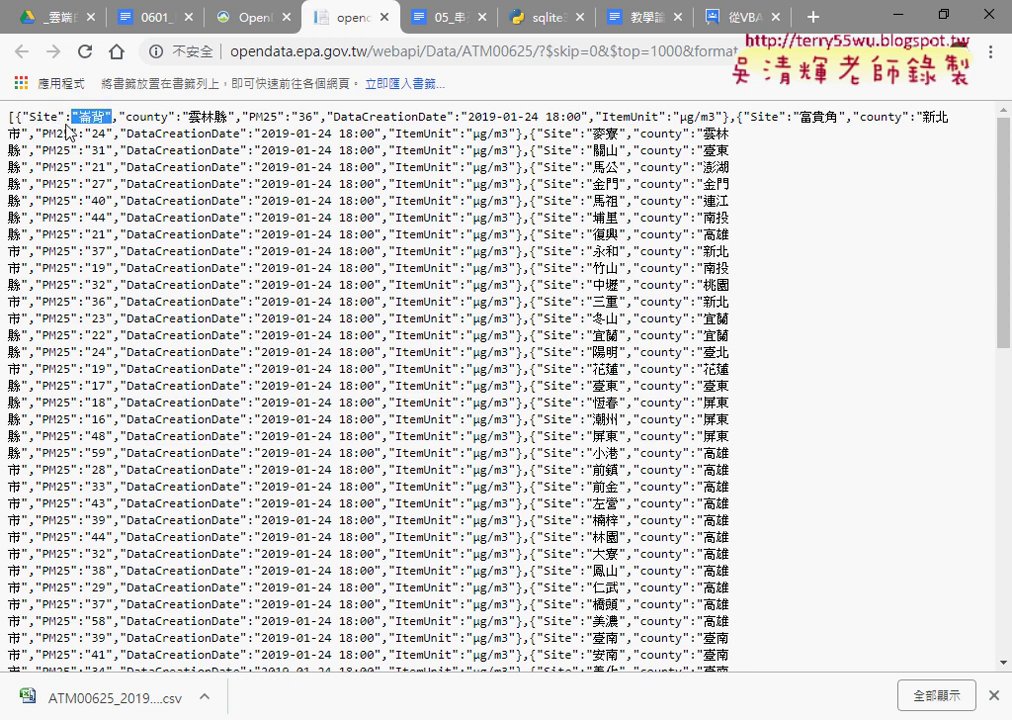
drag(21, 117, 64, 117)
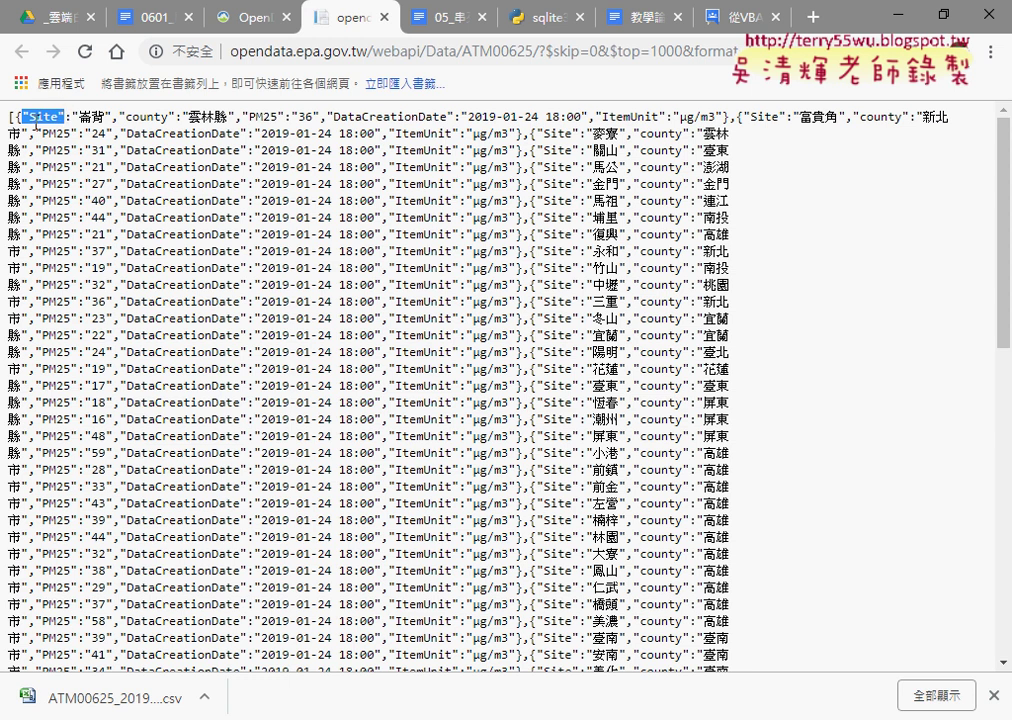
drag(743, 117, 786, 117)
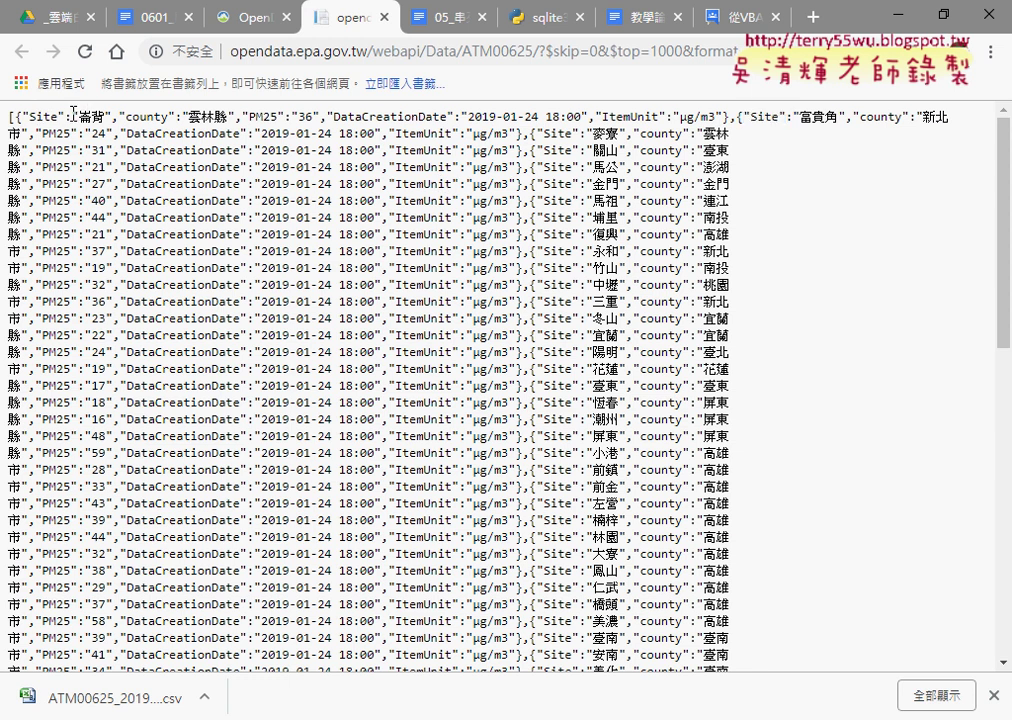
drag(74, 117, 116, 116)
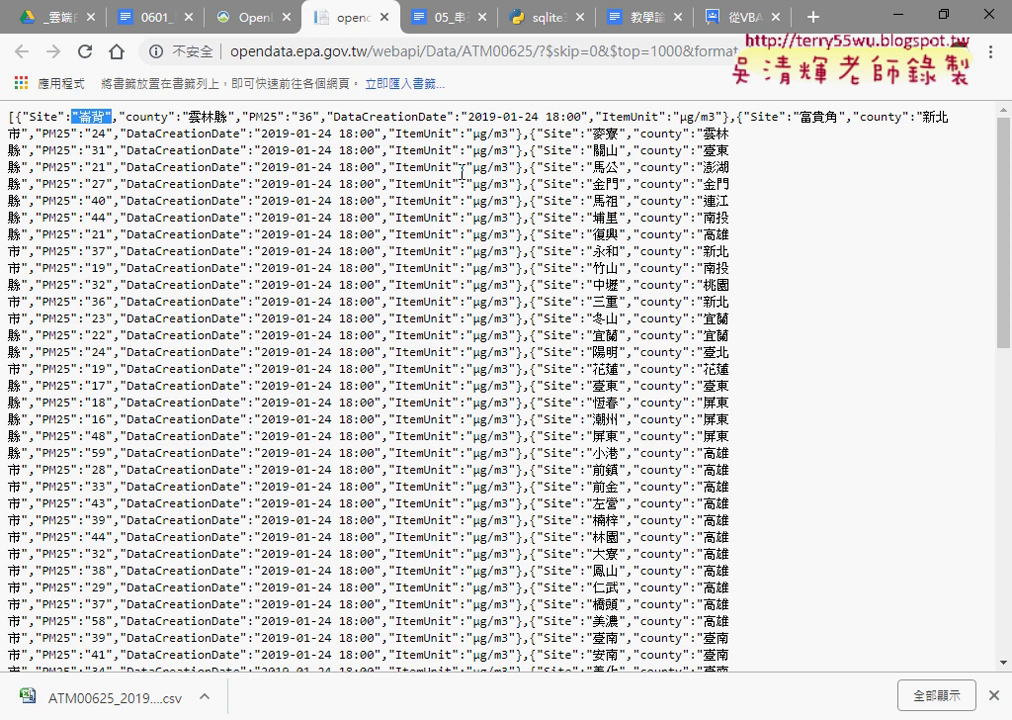
click(384, 17)
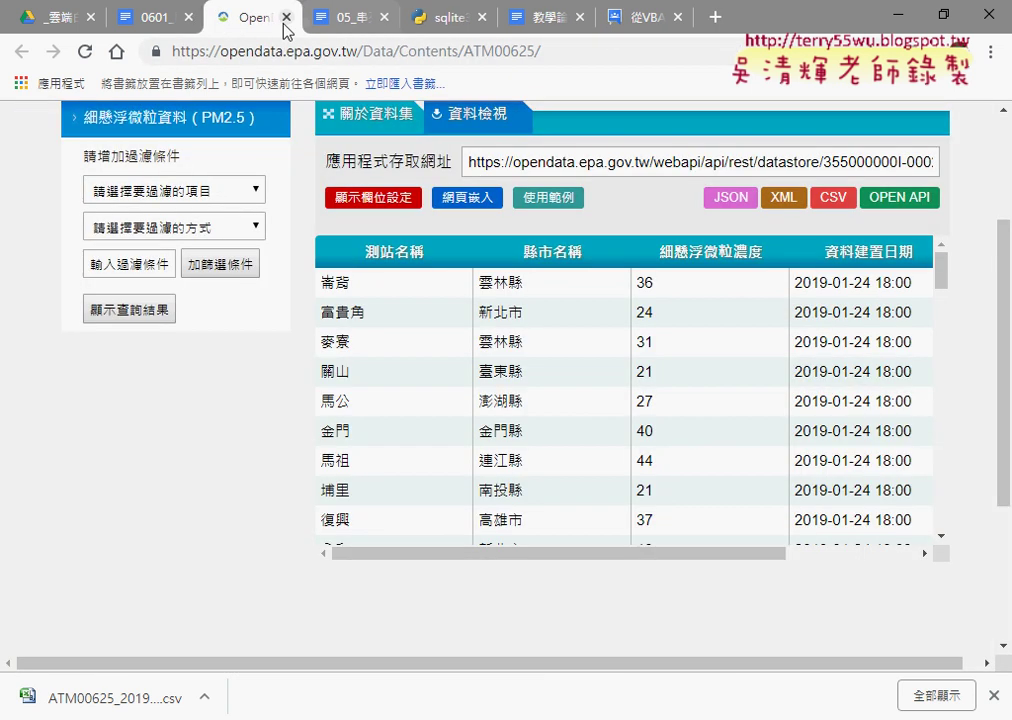
Open the dataset as an XML tree and toggle the root ATM00625 node closed and open.
click(786, 204)
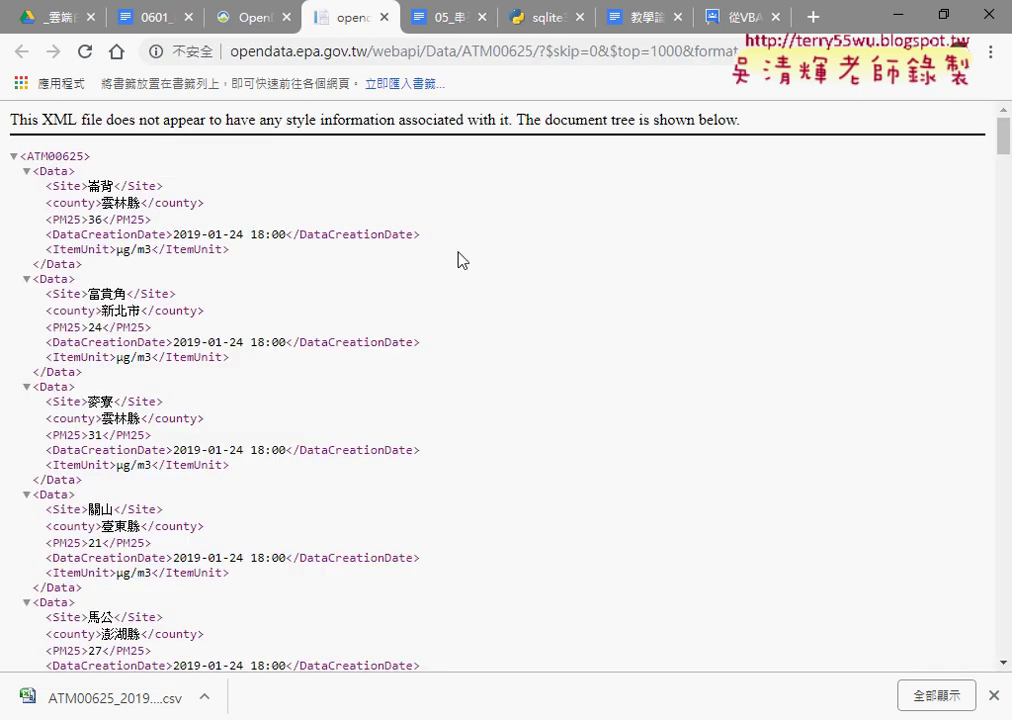
drag(90, 156, 15, 160)
click(13, 157)
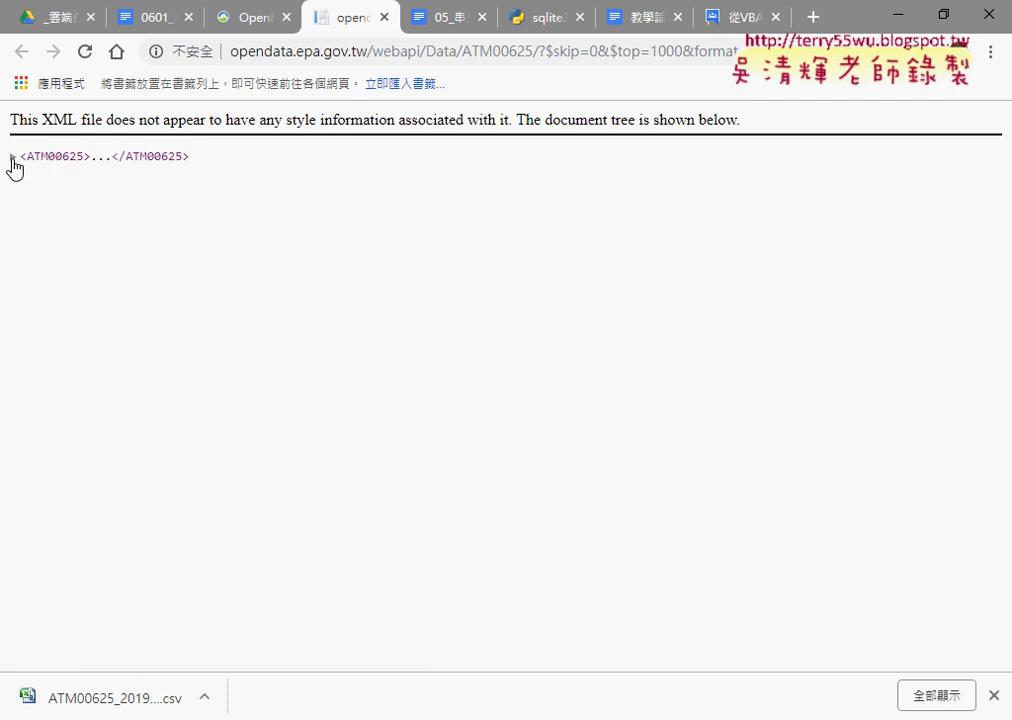
click(13, 158)
click(13, 158)
click(13, 158)
click(13, 158)
click(13, 157)
Collapse the first four Data entries, re-expand the first, and highlight its five fields and Data tags.
click(26, 171)
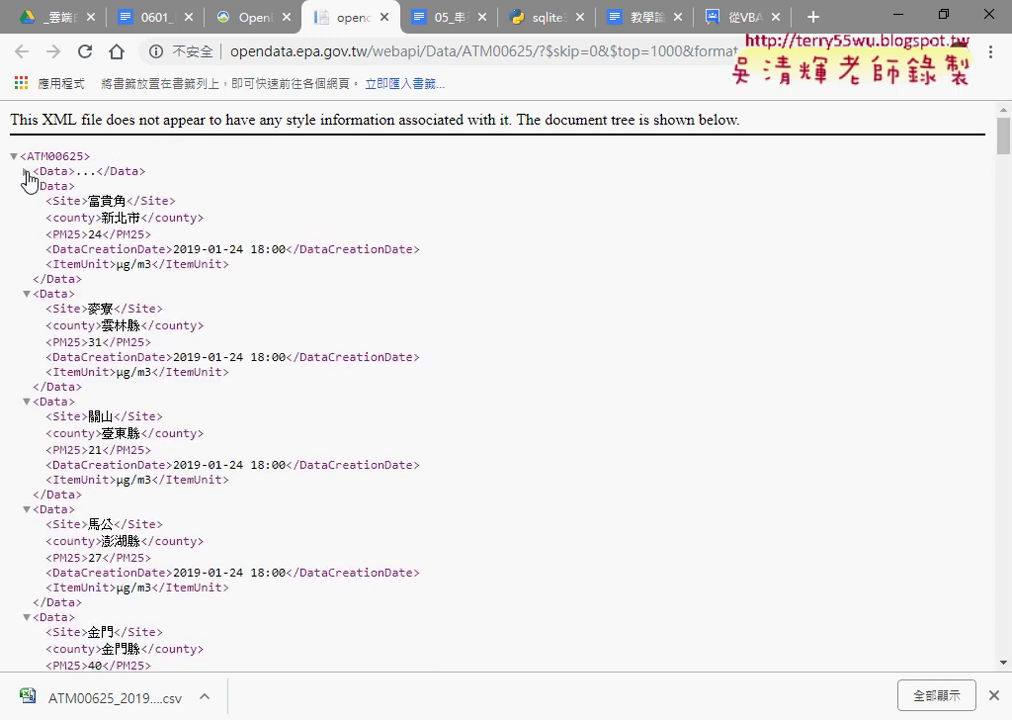
click(26, 186)
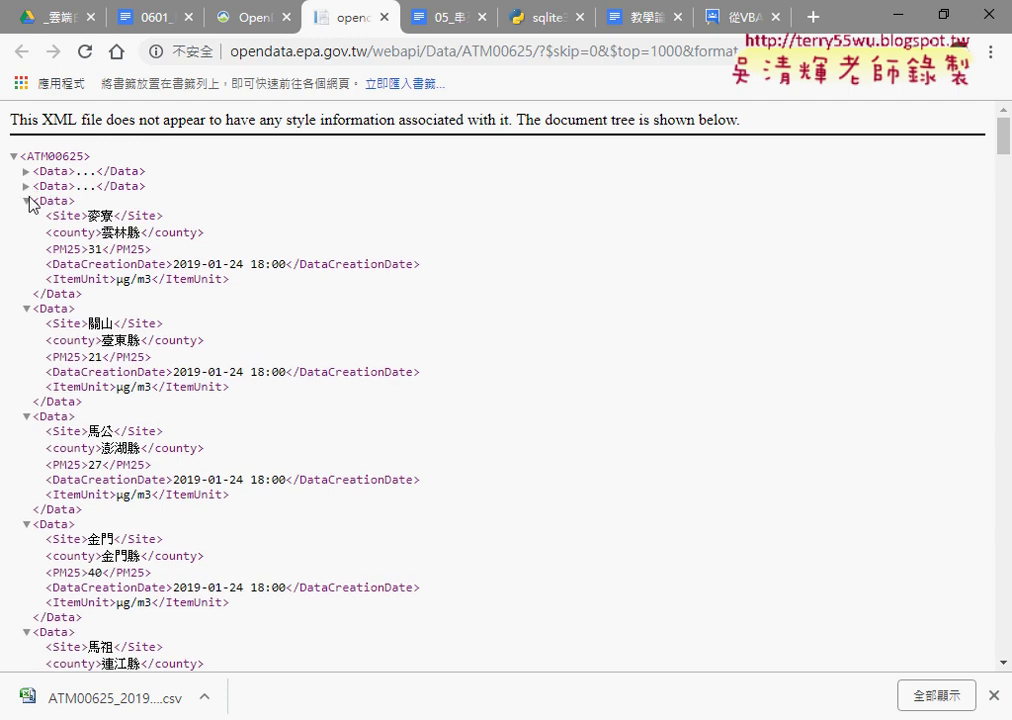
click(26, 201)
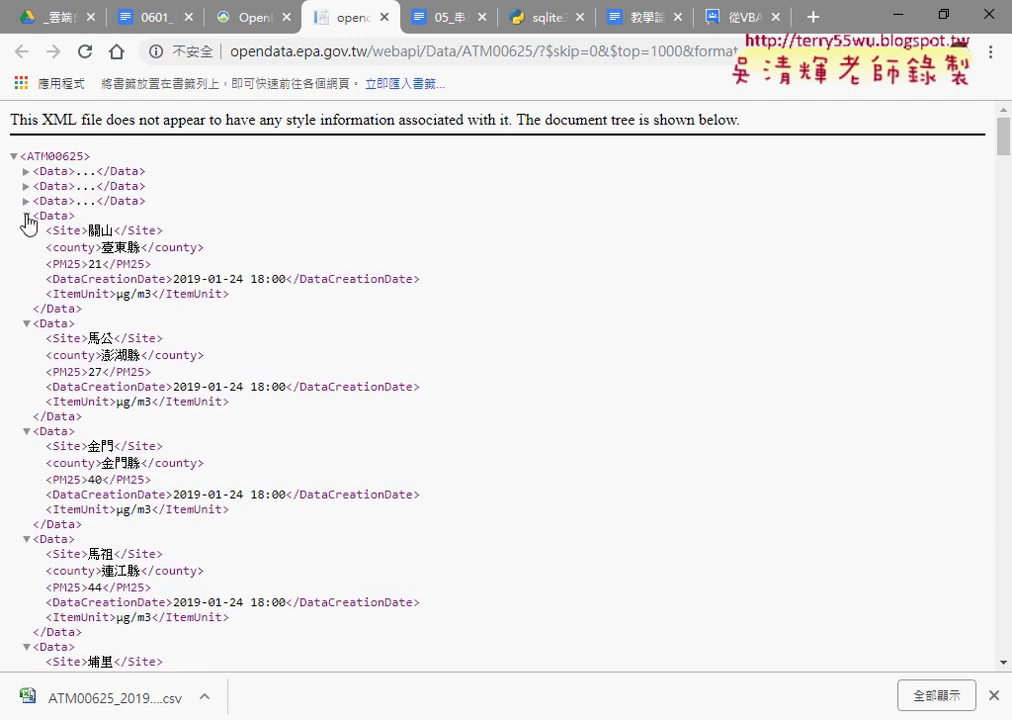
click(26, 216)
click(26, 175)
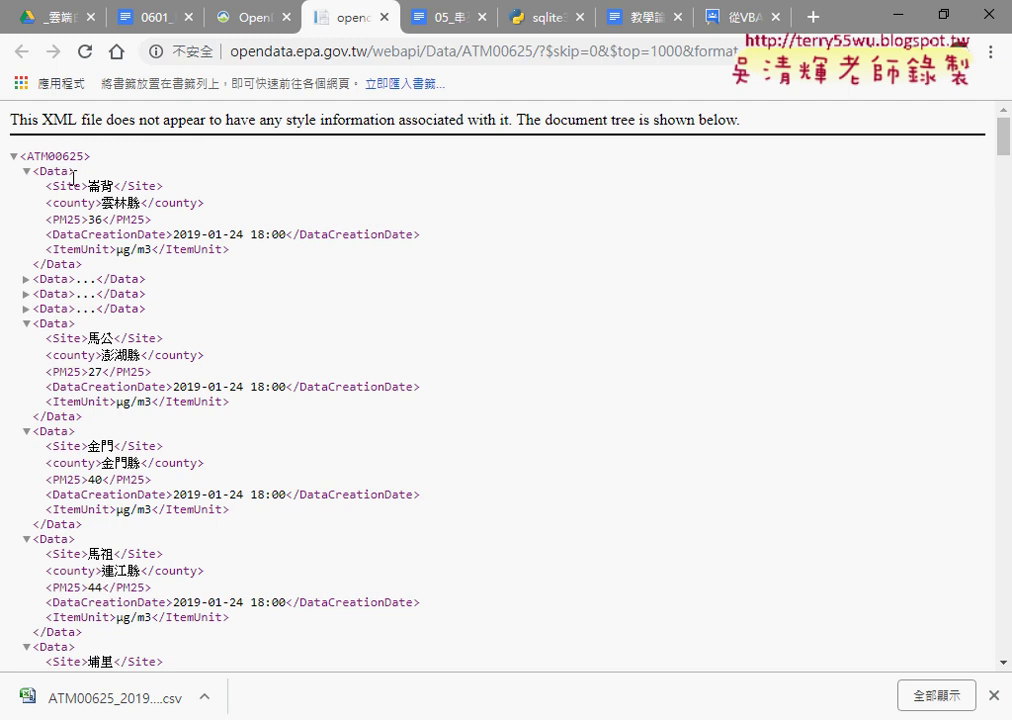
mouse_move(45, 186)
mouse_down()
mouse_move(88, 190)
mouse_move(229, 249)
mouse_up()
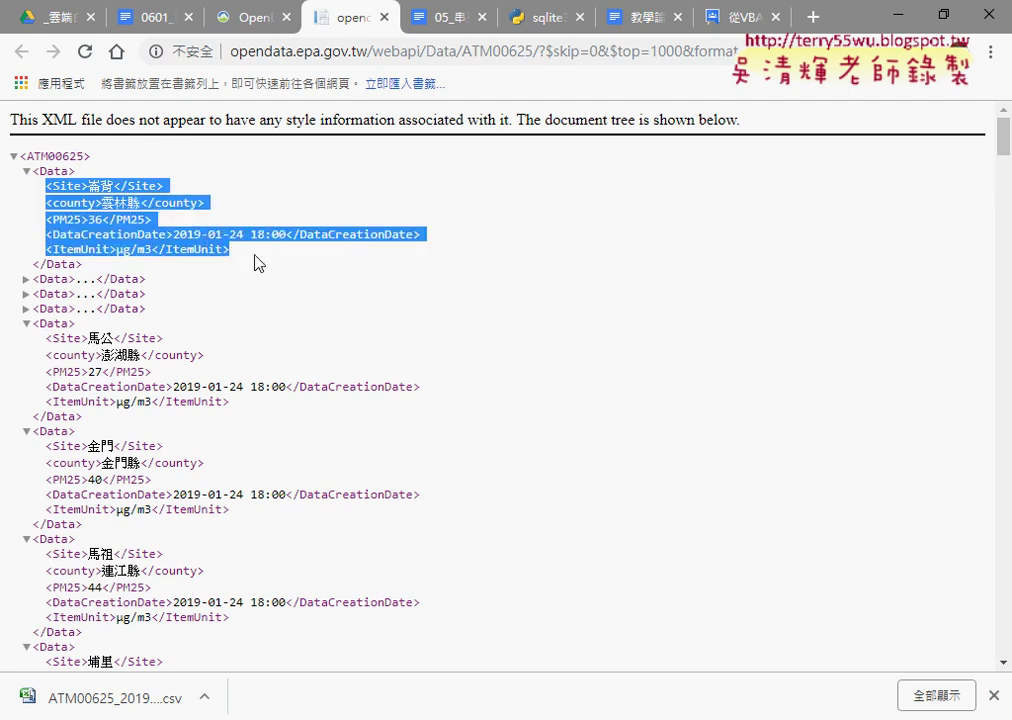
drag(76, 171, 33, 171)
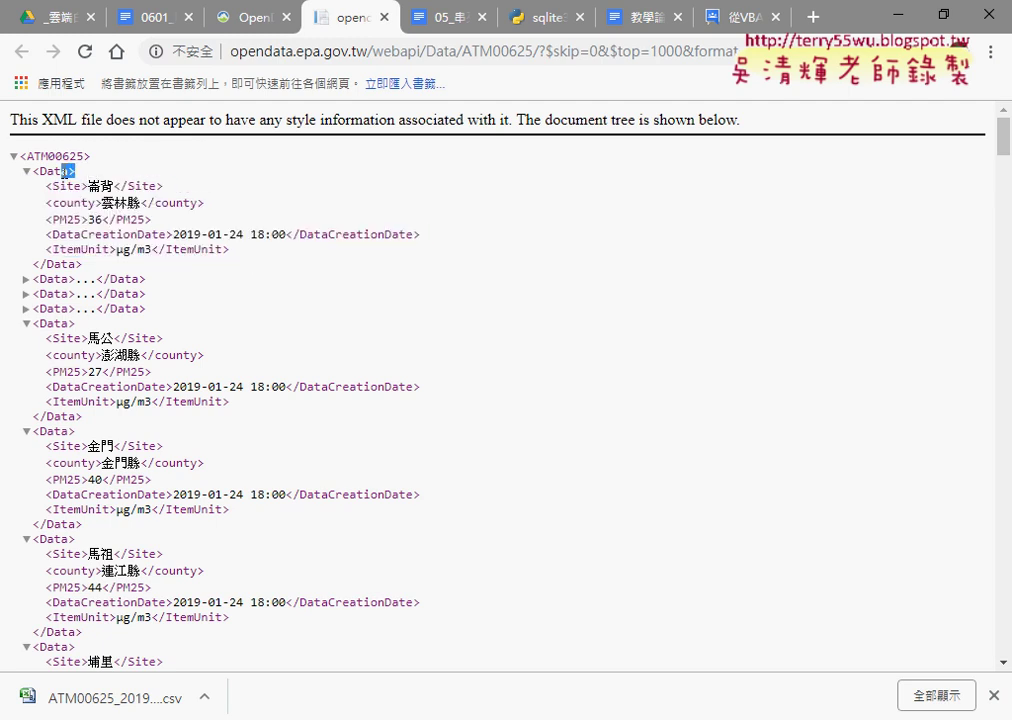
drag(82, 264, 33, 264)
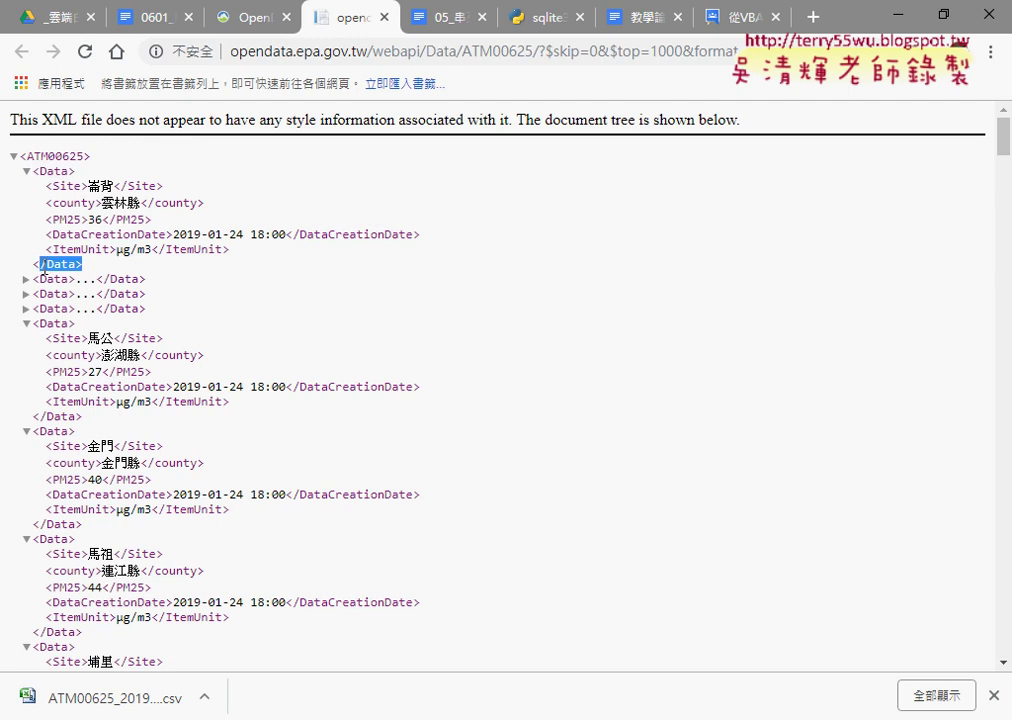
Expand the second Data entry and highlight the first entry's Data tag, Site tag and site name.
click(26, 279)
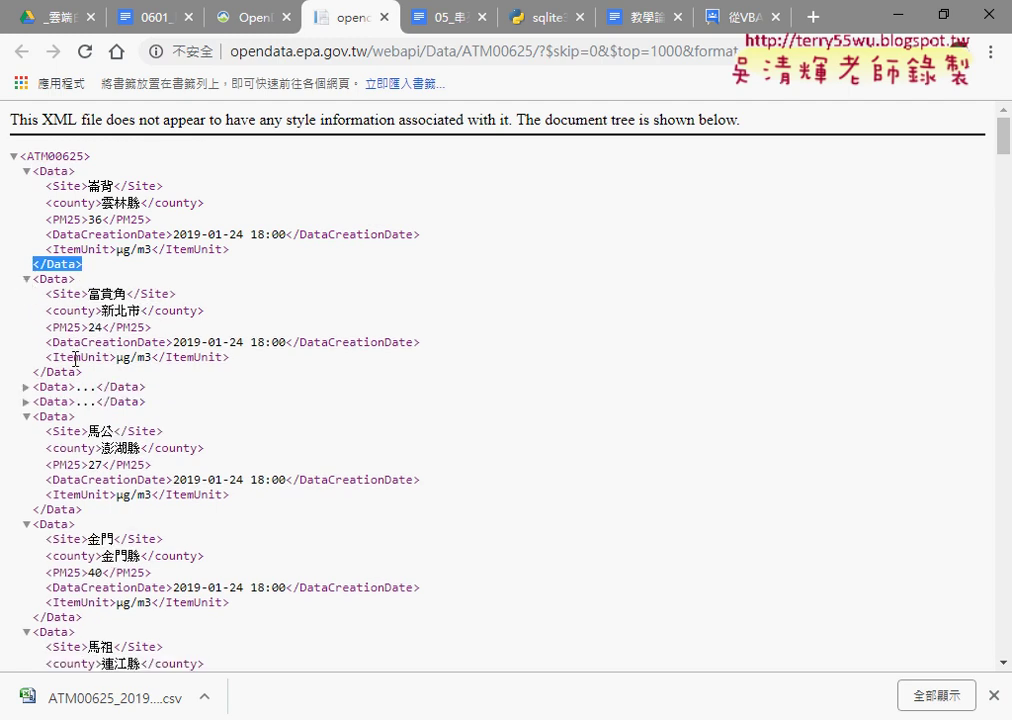
drag(74, 172, 33, 172)
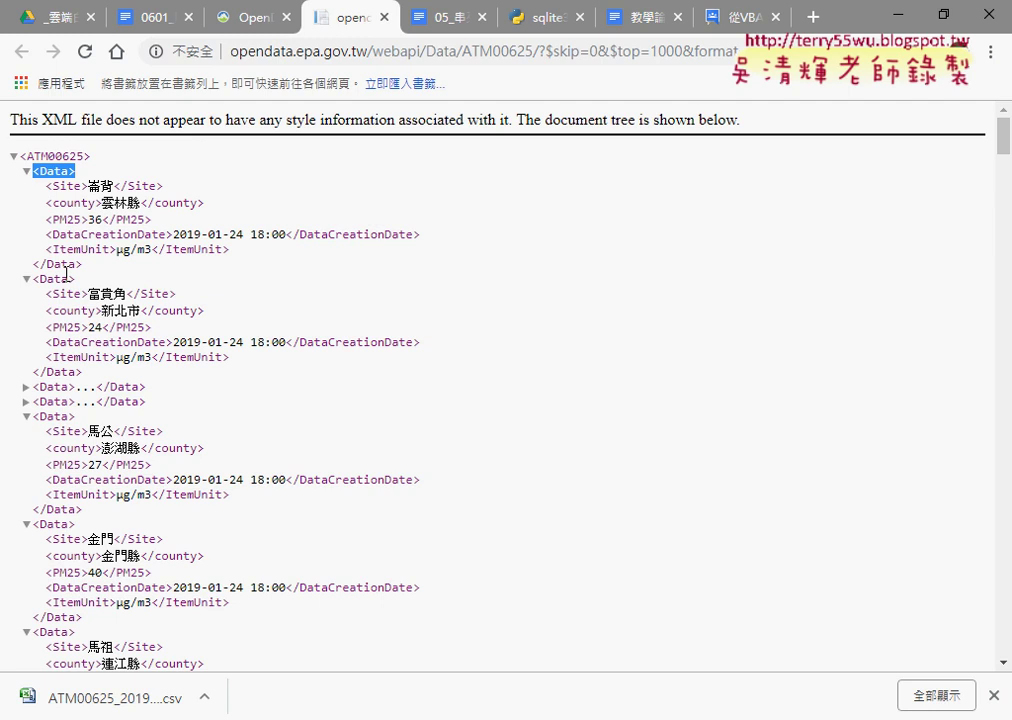
click(73, 219)
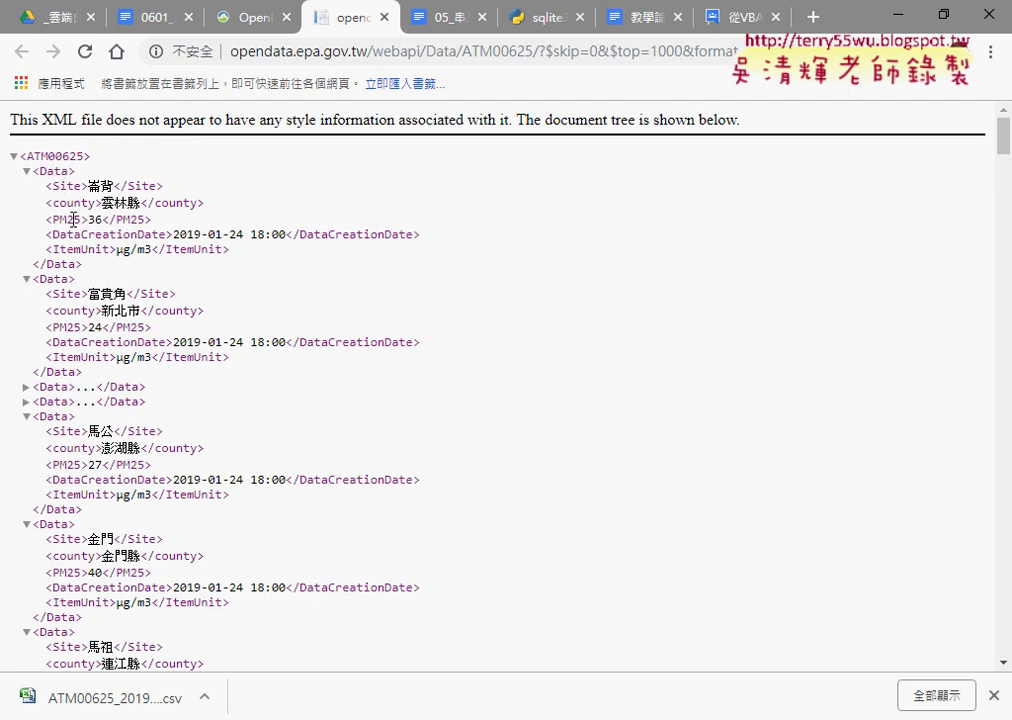
double_click(93, 186)
drag(43, 186, 168, 191)
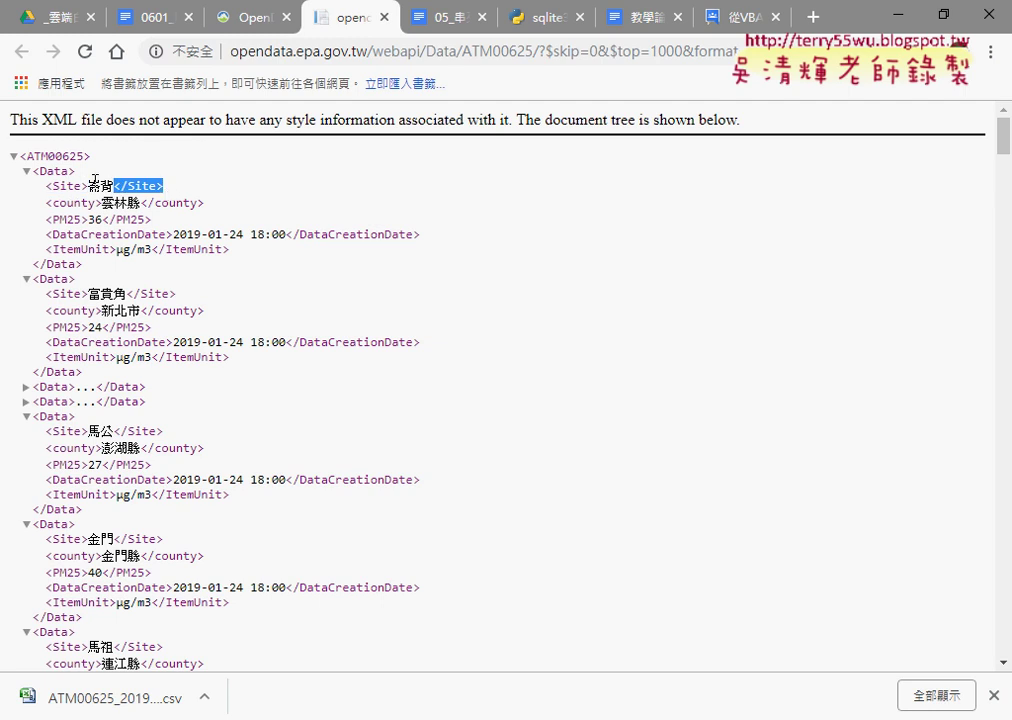
drag(88, 185, 113, 183)
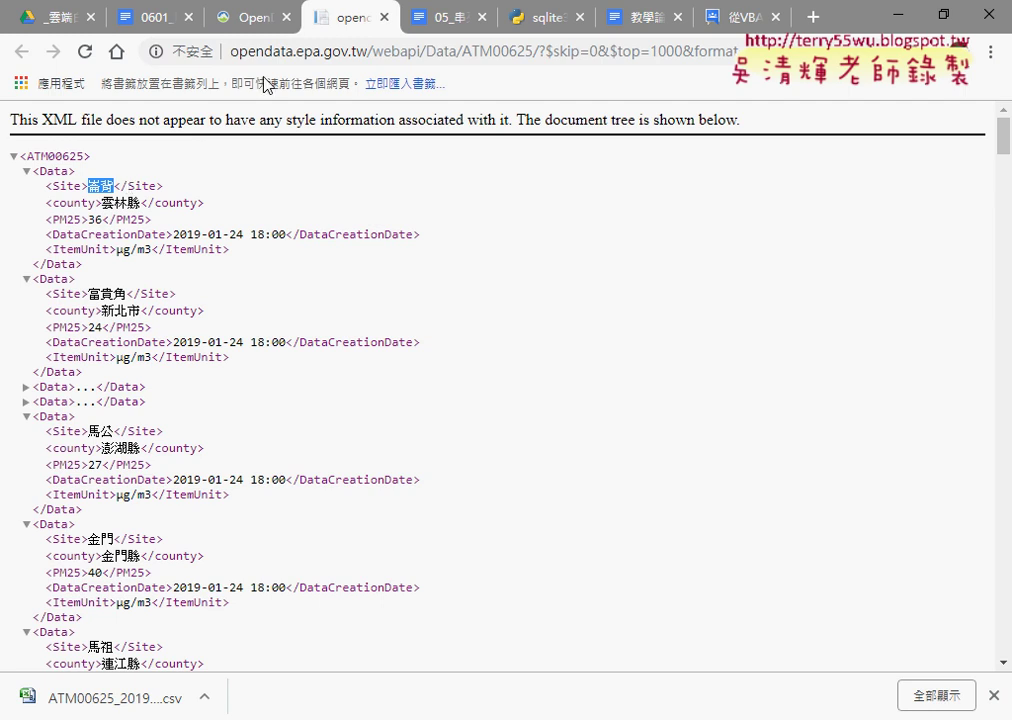
Close the XML tab to return to the EPA PM2.5 dataset page.
click(382, 17)
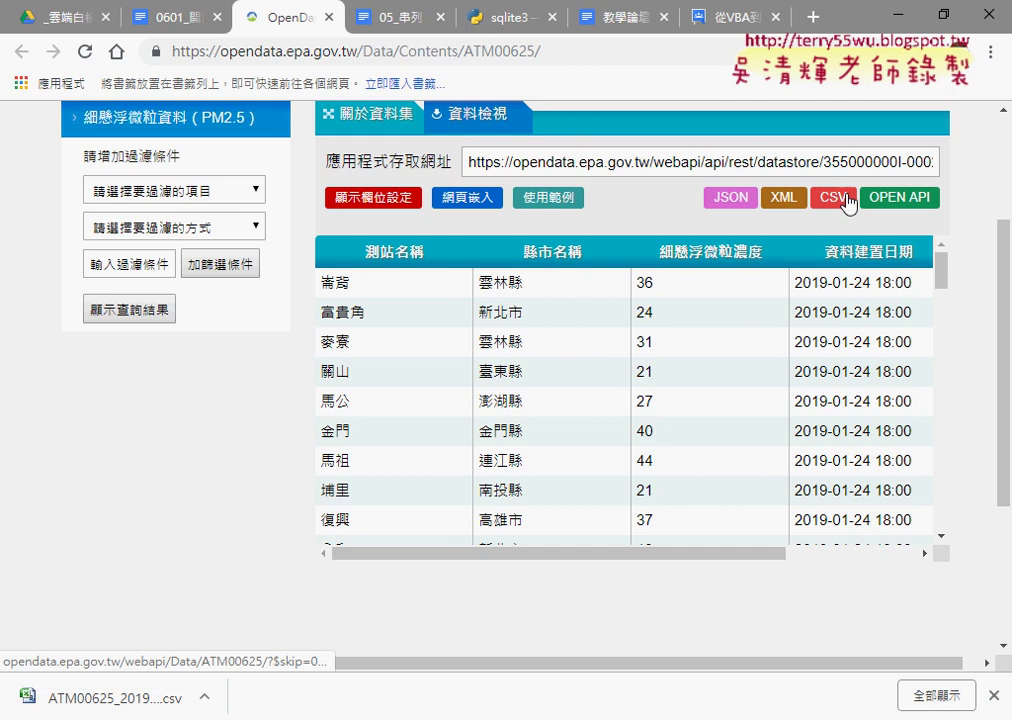